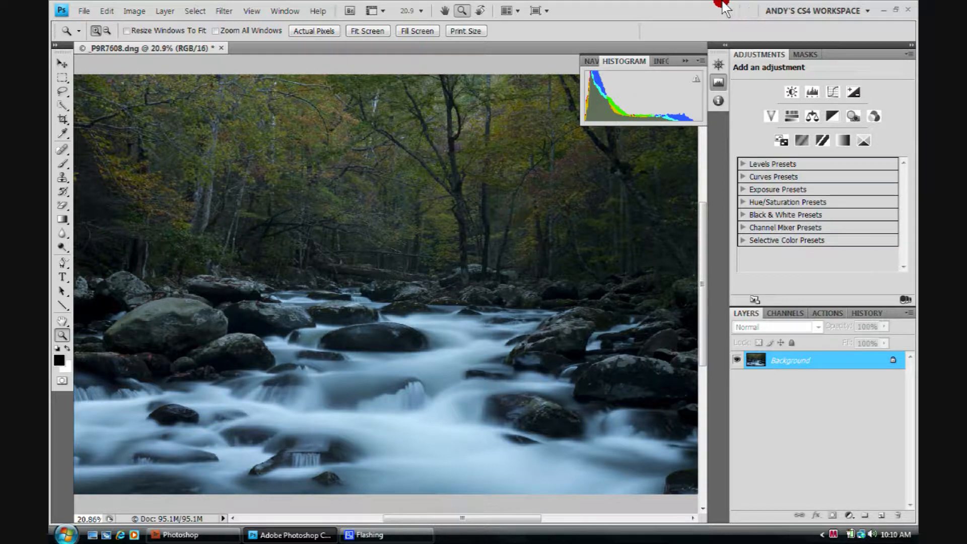
Add a Levels adjustment layer above the Background and close the panel group containing the Histogram
click(812, 90)
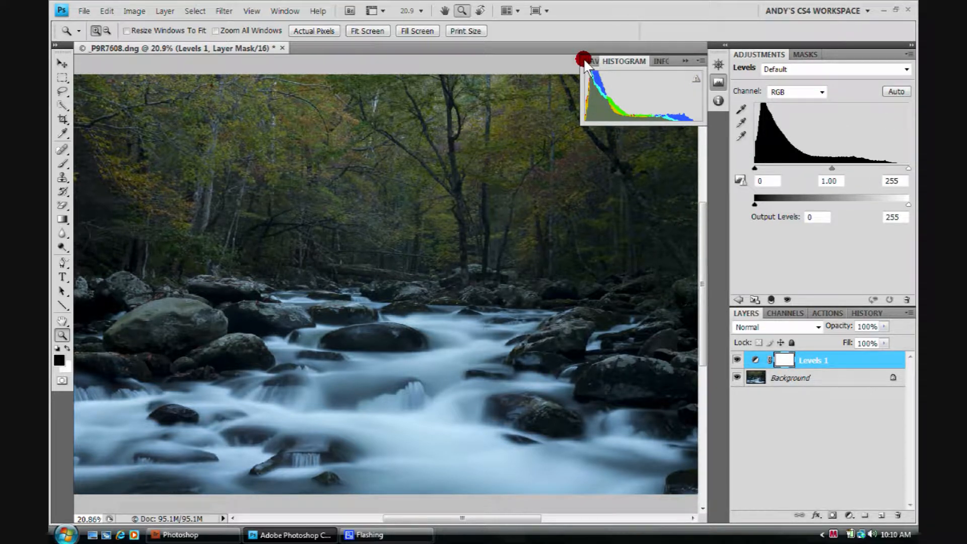
right_click(623, 62)
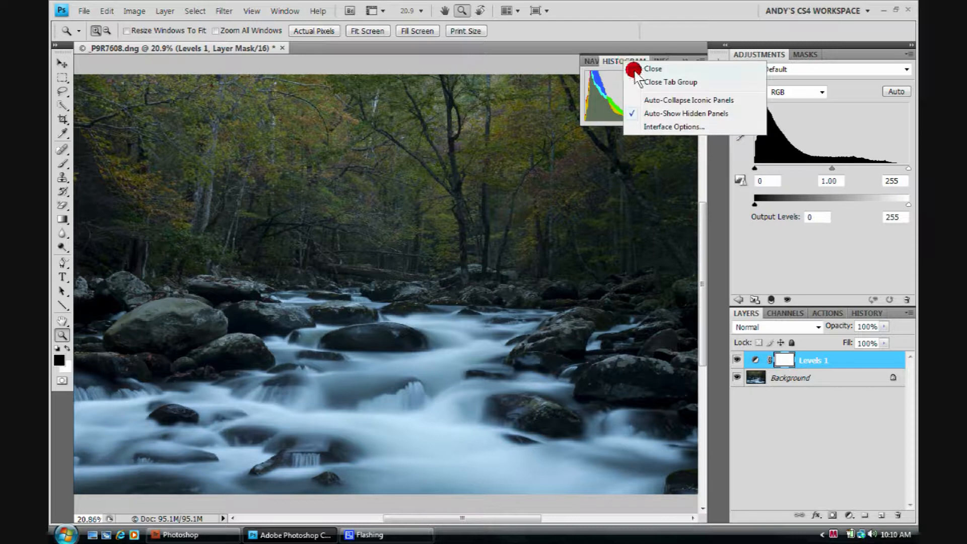
click(643, 81)
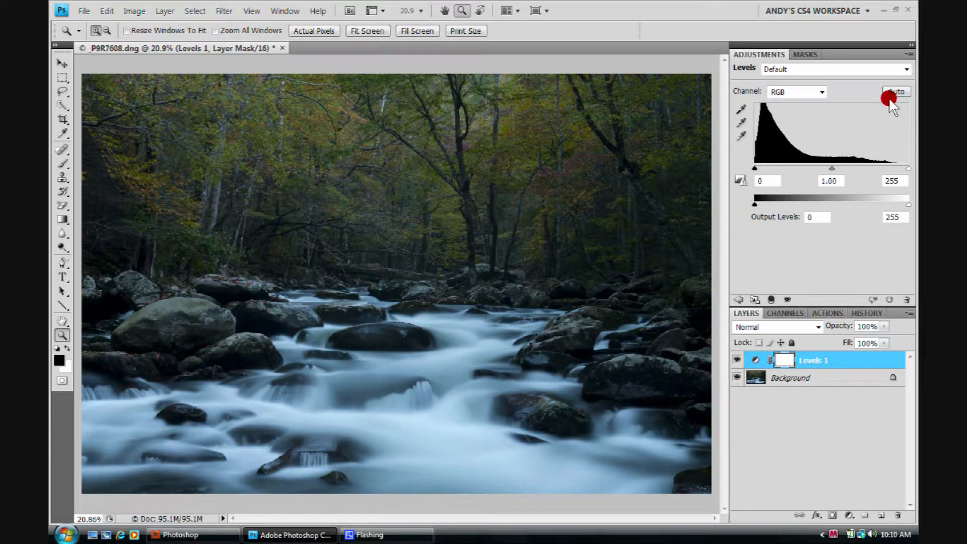
Try the Darker, Increase Contrast 1 and Lighter presets on the Levels adjustment
click(906, 68)
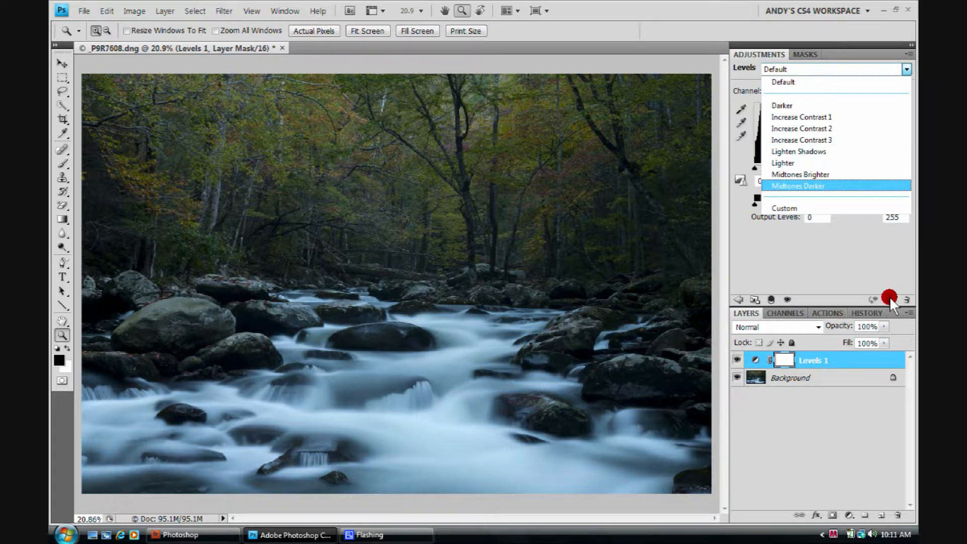
click(782, 105)
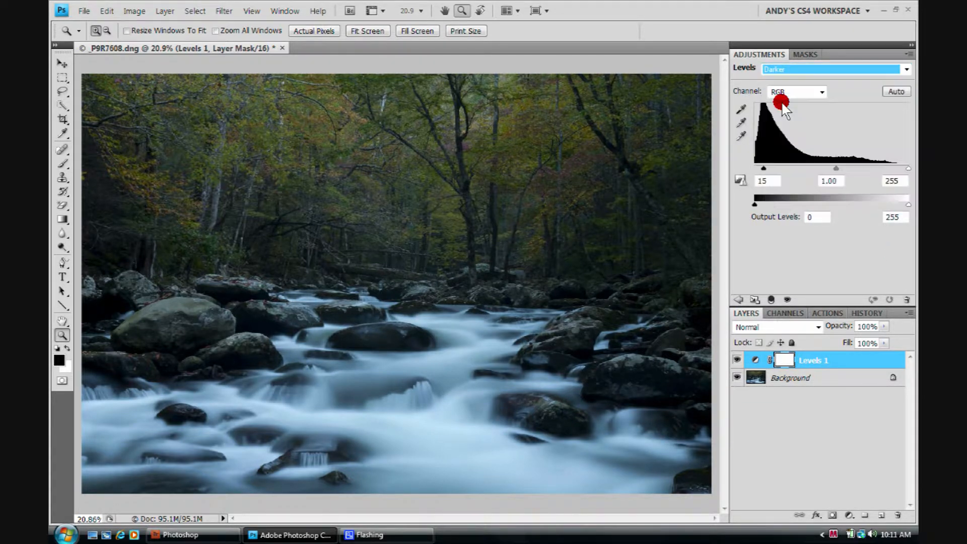
click(906, 68)
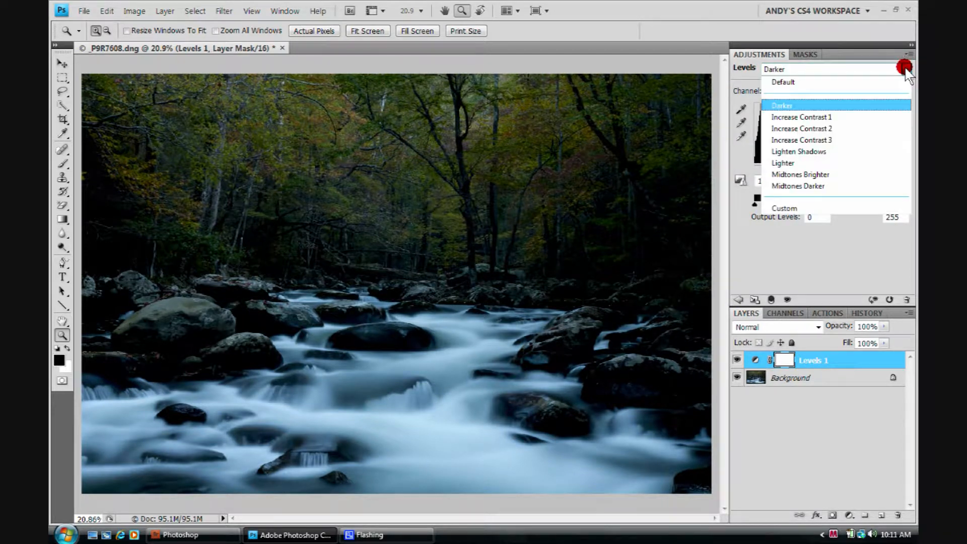
click(832, 116)
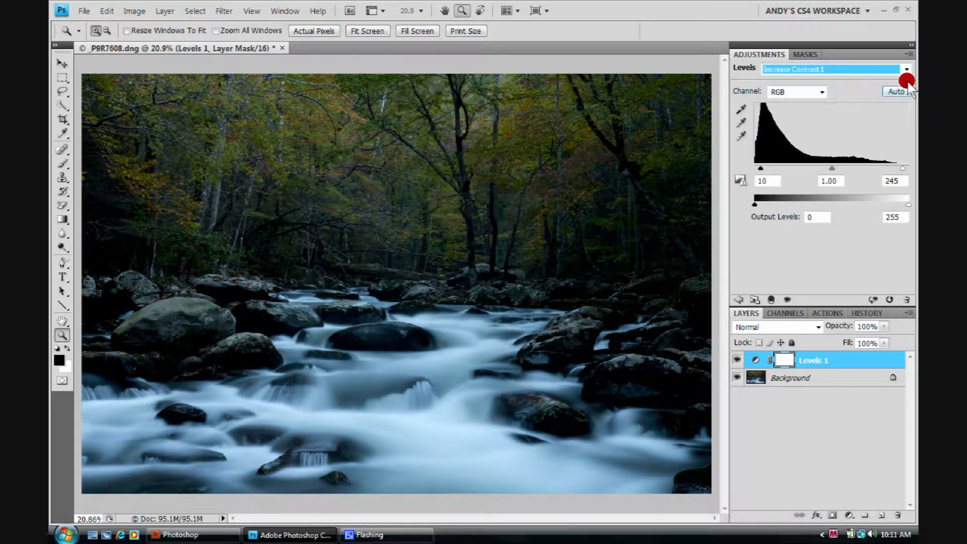
click(905, 69)
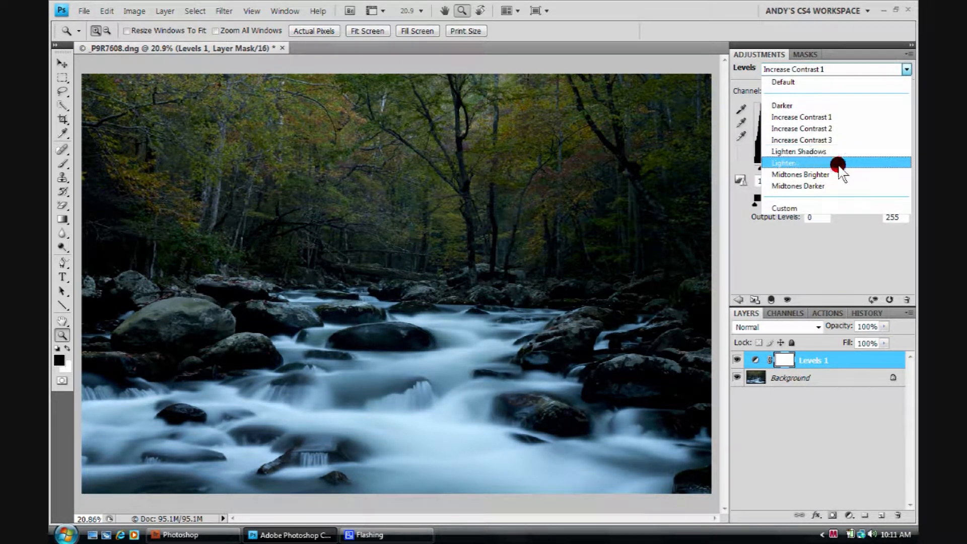
click(837, 164)
Try the Midtones Brighter, Midtones Darker and Darker Levels presets, and reset the adjustment to its defaults
click(906, 67)
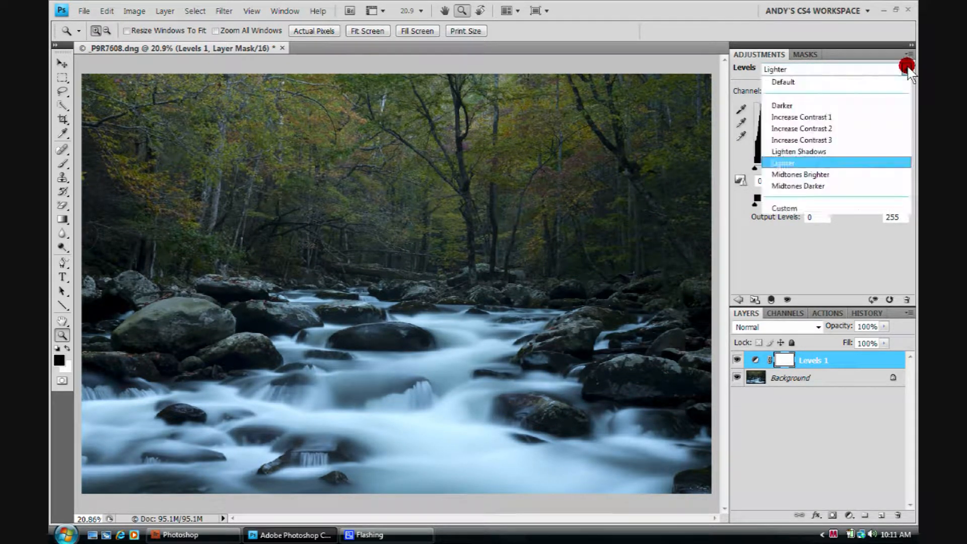
click(851, 174)
click(906, 69)
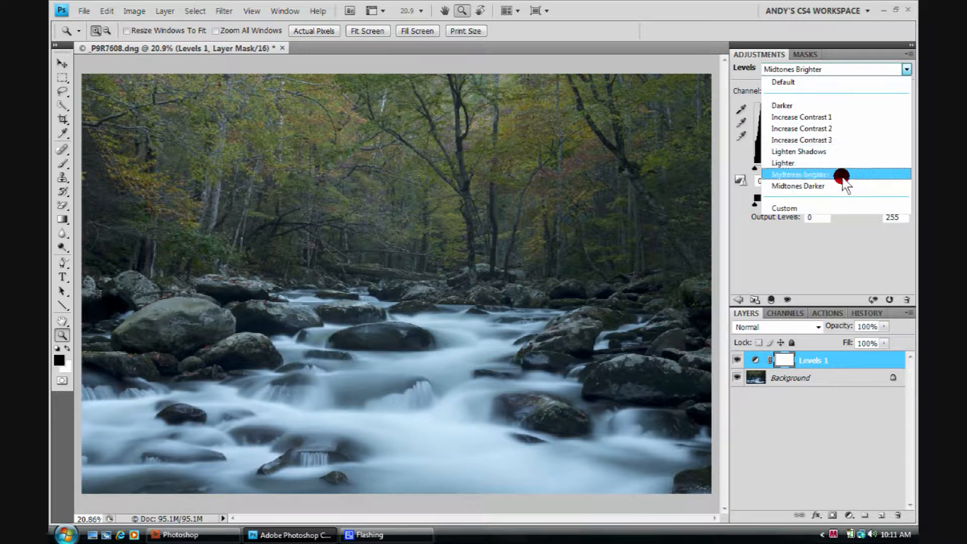
click(842, 185)
click(905, 67)
click(905, 68)
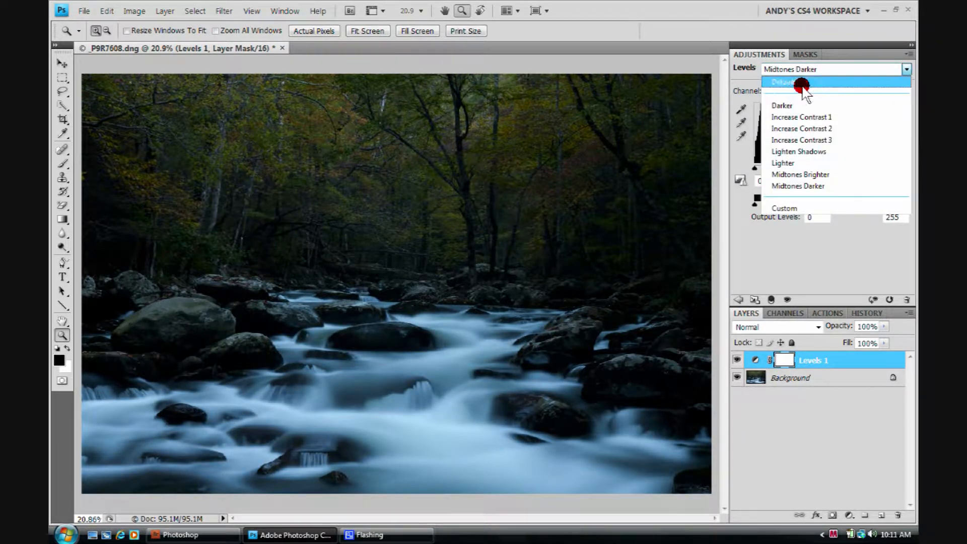
click(786, 104)
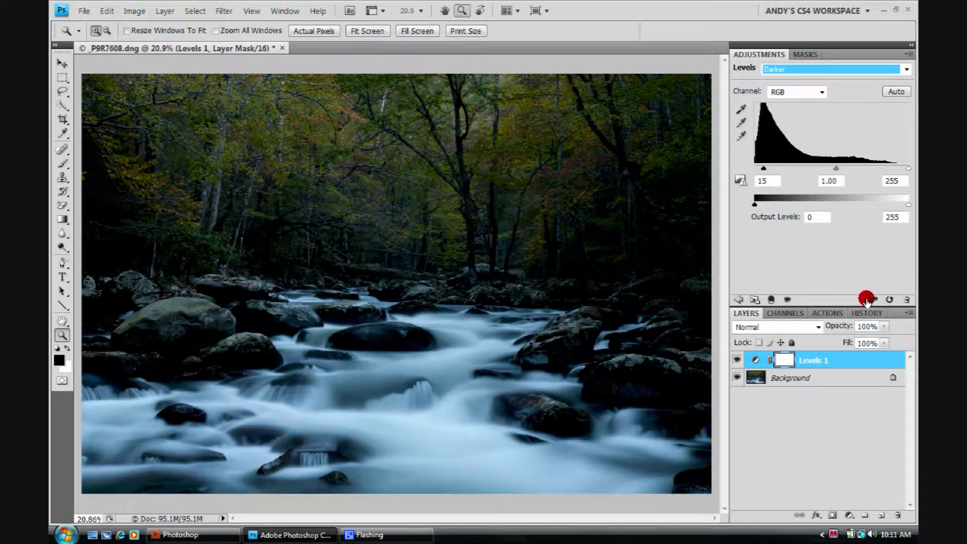
click(888, 299)
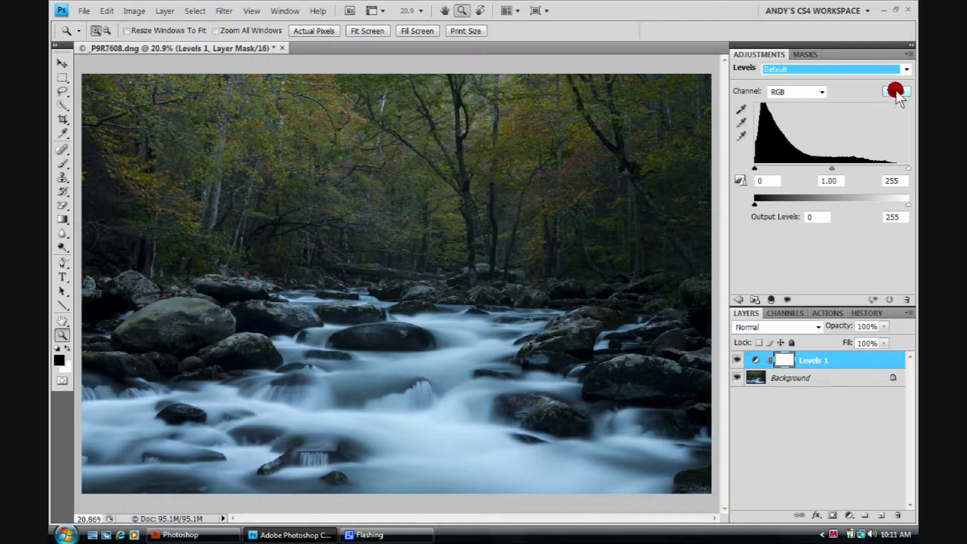
Try the automatic Levels correction, compare it with the original by toggling the adjustment layer's visibility, and reset it
click(895, 91)
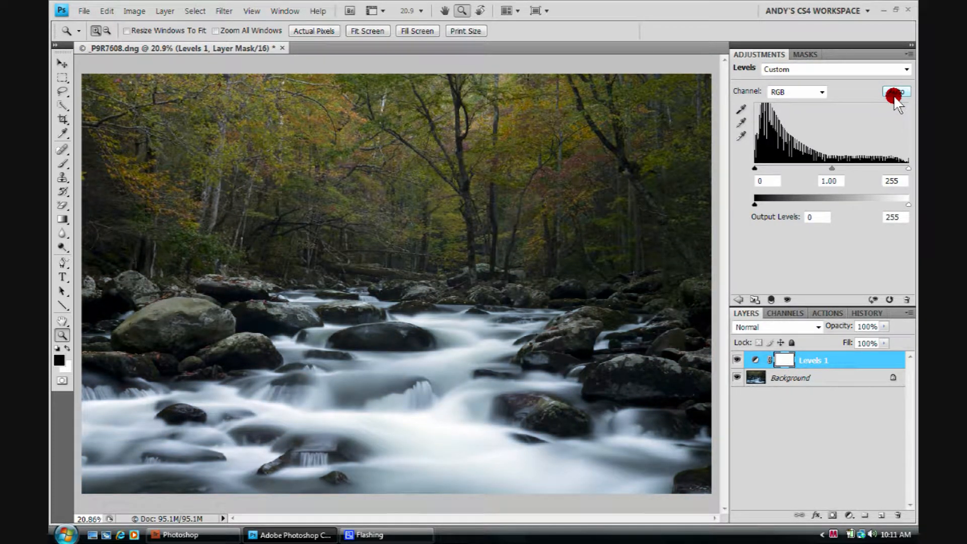
click(789, 300)
click(789, 301)
click(787, 299)
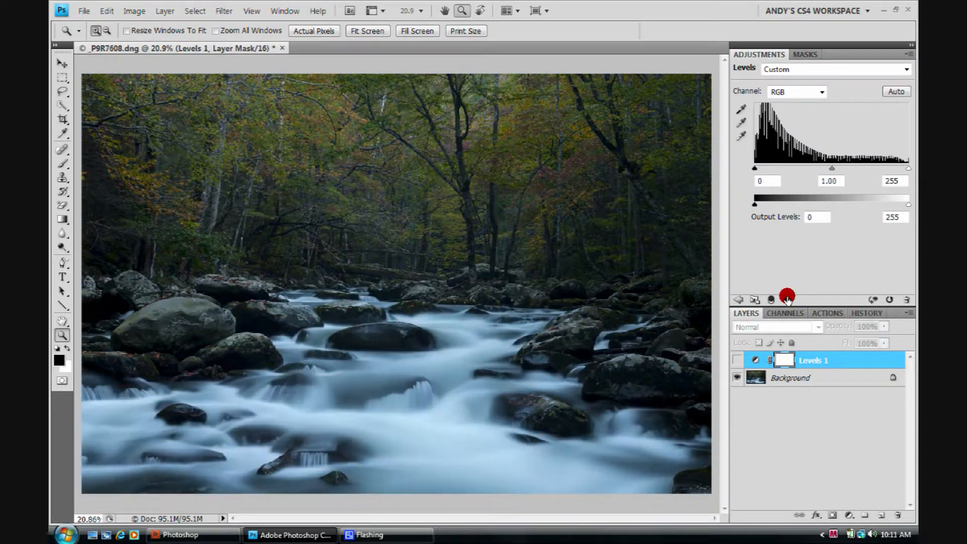
click(786, 299)
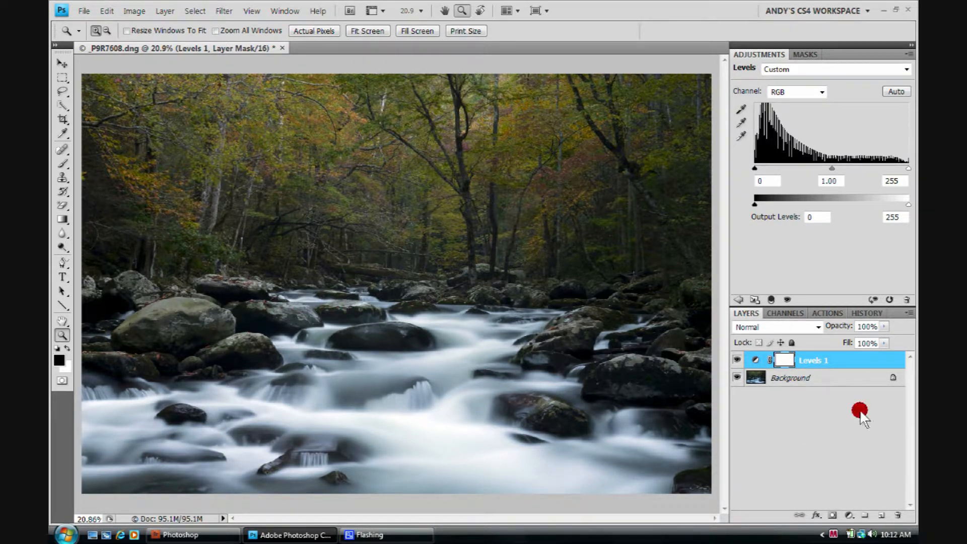
click(784, 299)
click(785, 299)
click(787, 299)
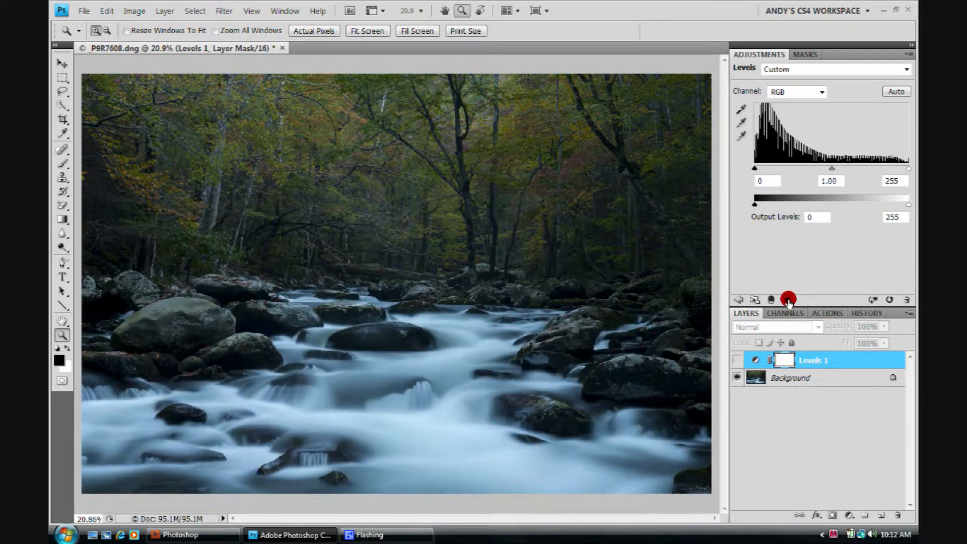
click(787, 300)
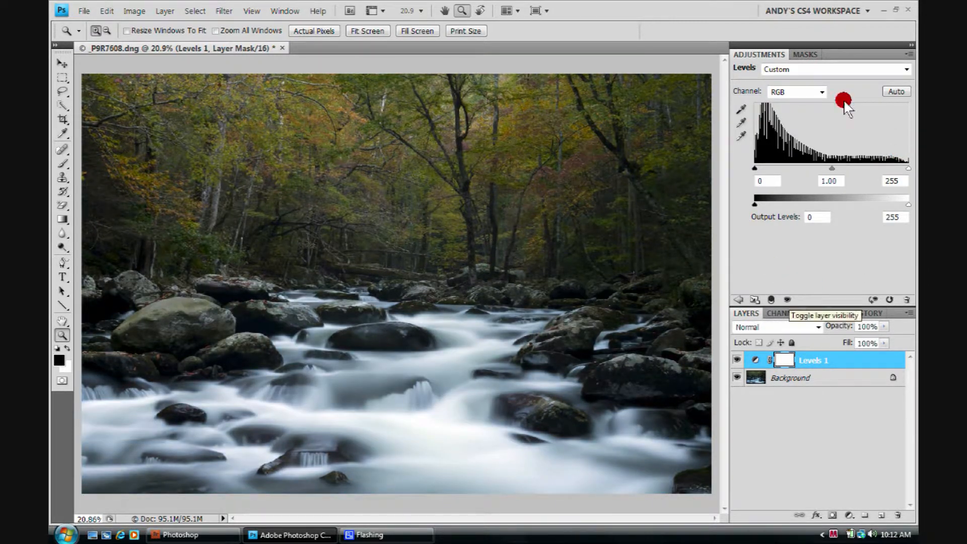
click(890, 299)
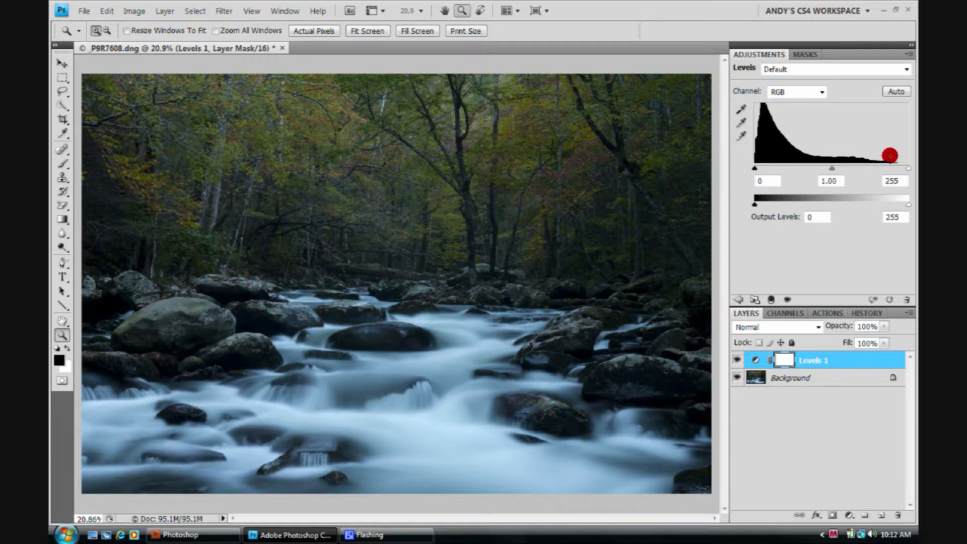
Set the RGB white input level to 238 and compare the result with the Levels layer hidden and shown
drag(909, 171, 900, 172)
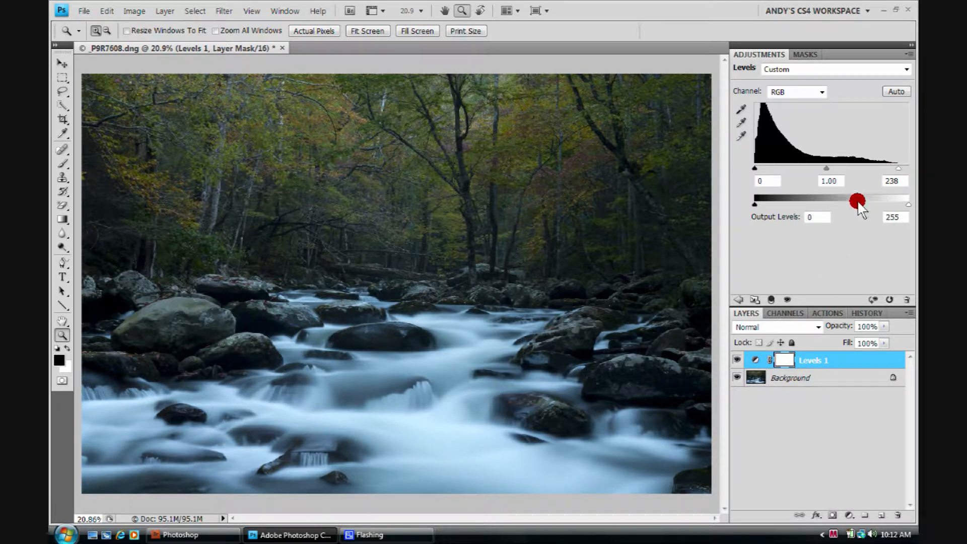
click(737, 360)
click(737, 360)
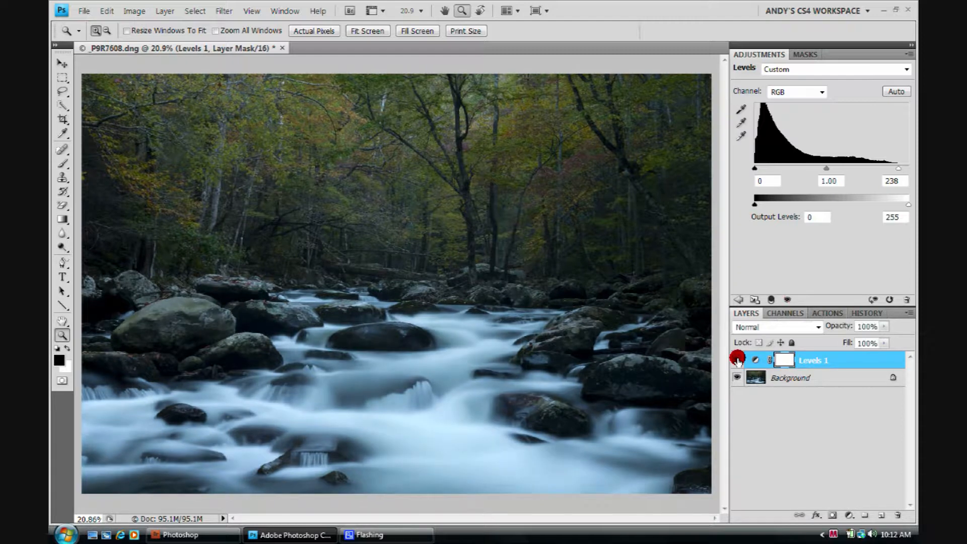
click(737, 360)
click(737, 359)
Try a midtone input level of 1.21, and reset the Levels adjustment to its defaults
drag(825, 168, 825, 171)
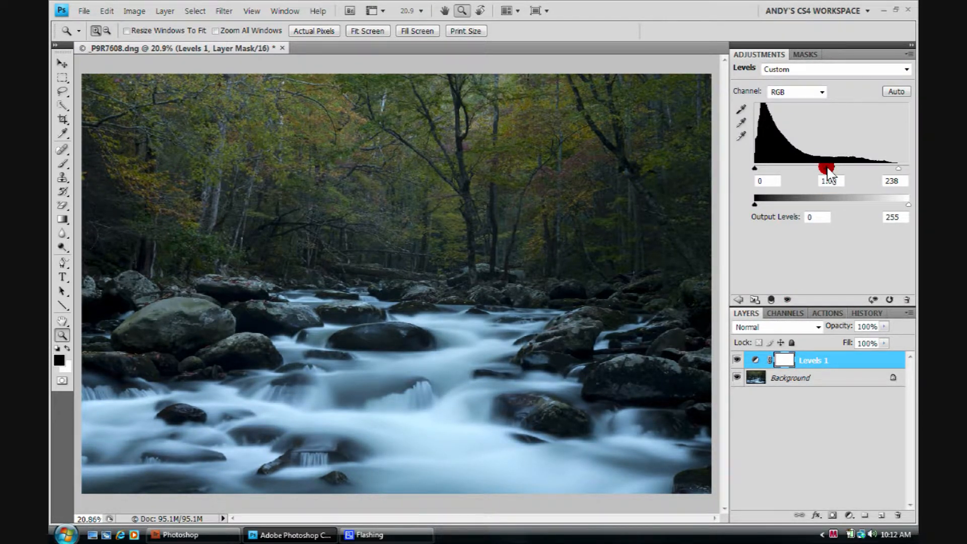
drag(821, 170, 818, 171)
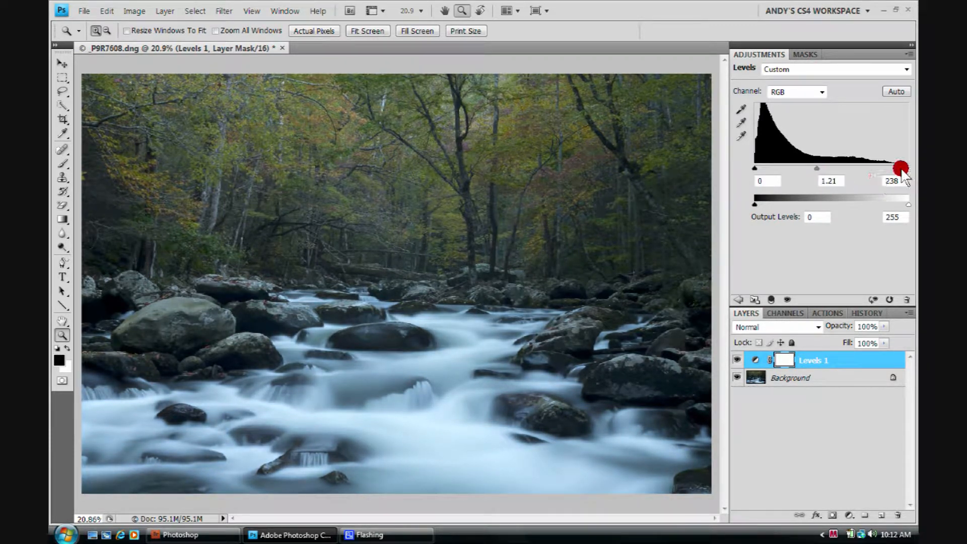
click(889, 299)
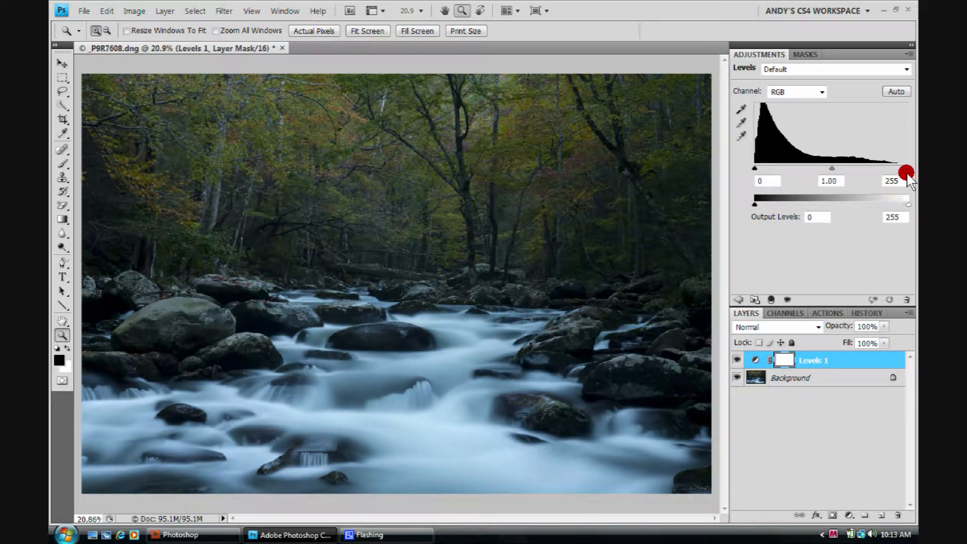
Try a white input level of 238 with a black input level of 27, and restore them to 255 and 0
mouse_move(909, 169)
mouse_down()
mouse_move(842, 171)
mouse_move(908, 171)
mouse_move(859, 170)
mouse_move(897, 170)
mouse_up()
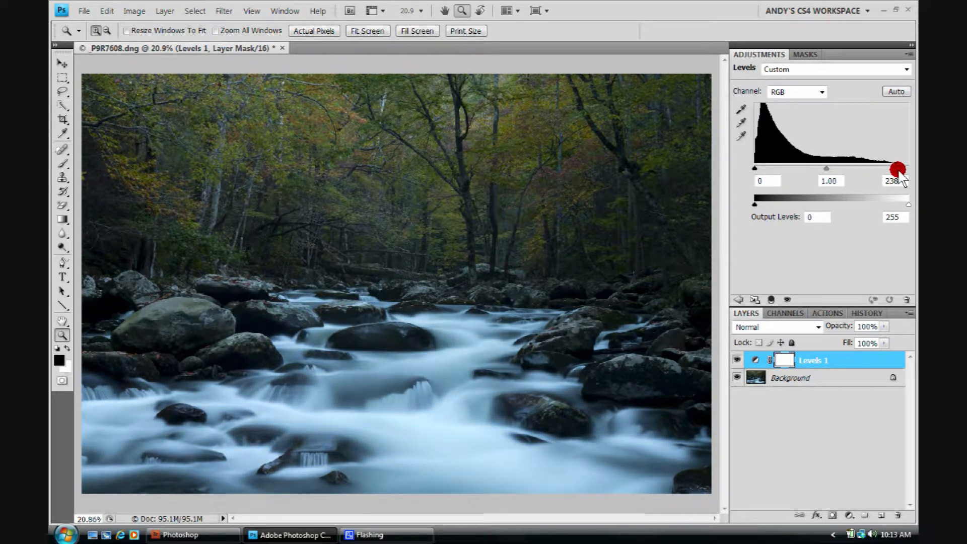
click(757, 179)
click(755, 168)
mouse_move(755, 168)
mouse_down()
mouse_move(787, 170)
mouse_move(747, 166)
mouse_move(783, 169)
mouse_move(747, 170)
mouse_move(771, 169)
mouse_up()
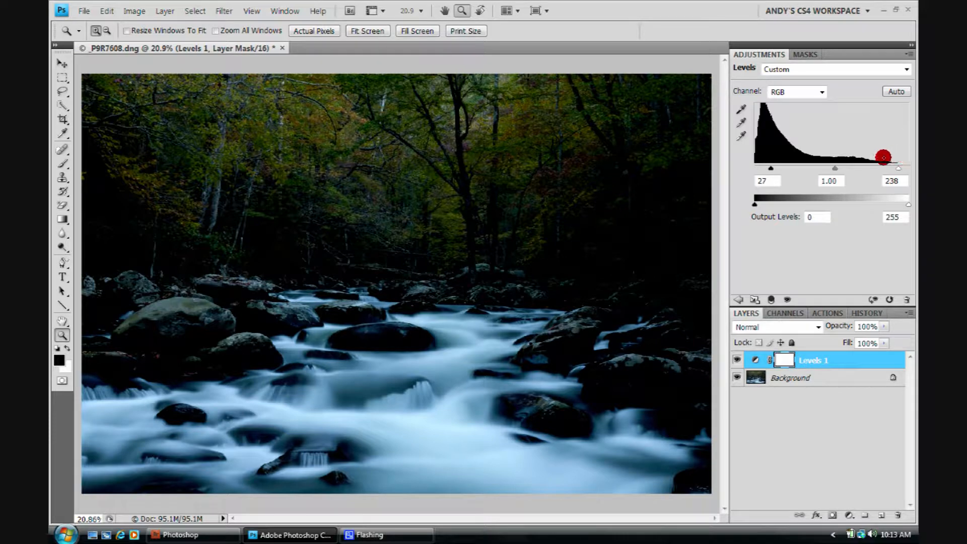
drag(770, 169, 755, 170)
drag(902, 171, 912, 169)
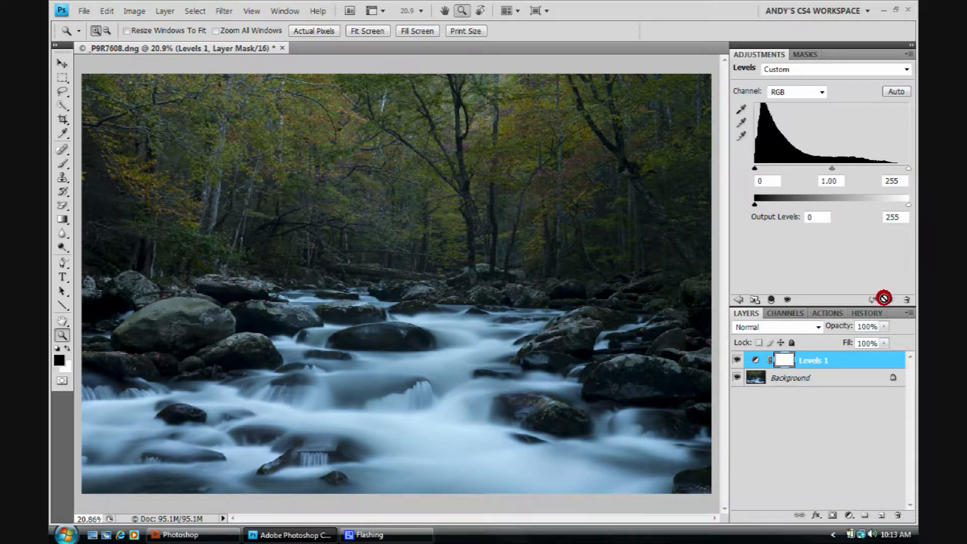
Set the RGB white input level to 235 and the midtone level to 1.14, keeping the output levels at 0 and 255
drag(909, 173, 897, 170)
click(825, 169)
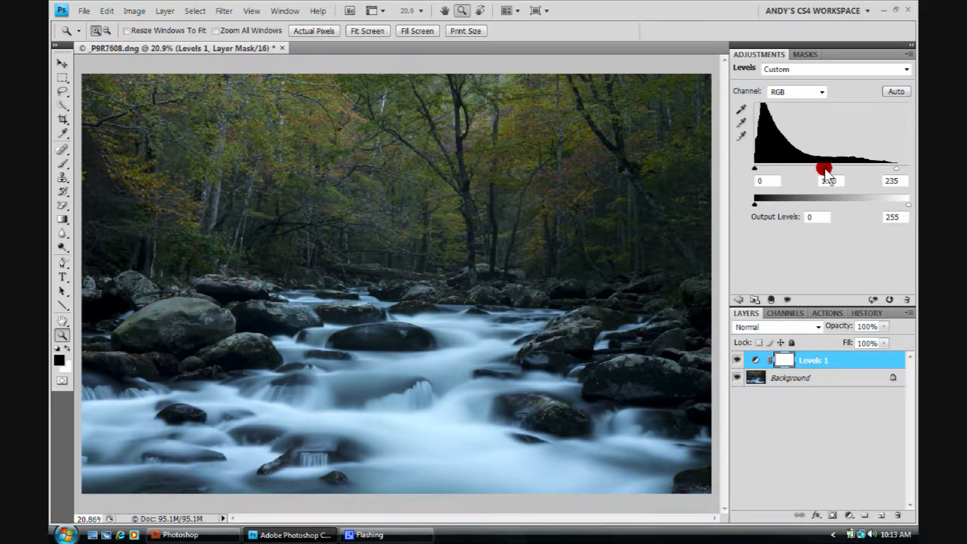
drag(825, 171, 822, 172)
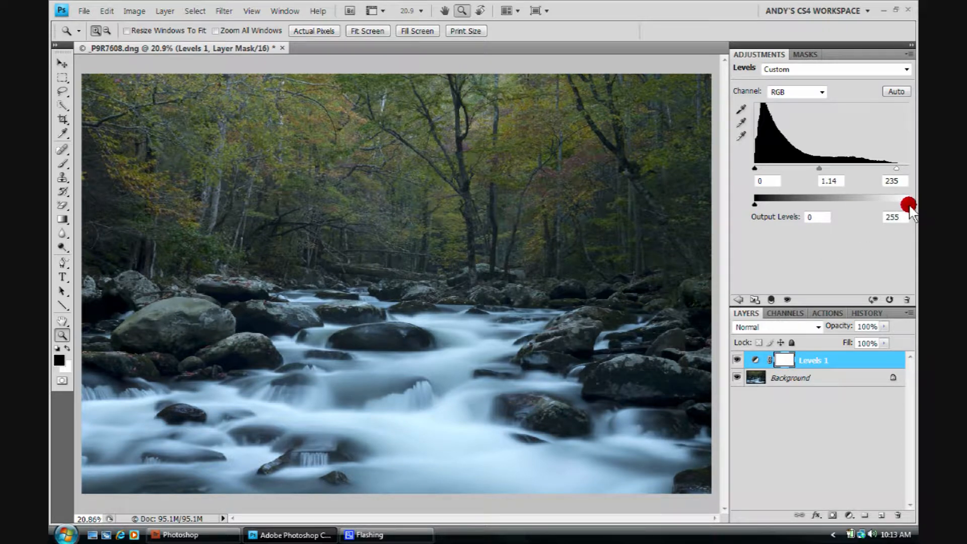
mouse_move(906, 204)
mouse_down()
mouse_move(878, 201)
mouse_move(909, 202)
mouse_up()
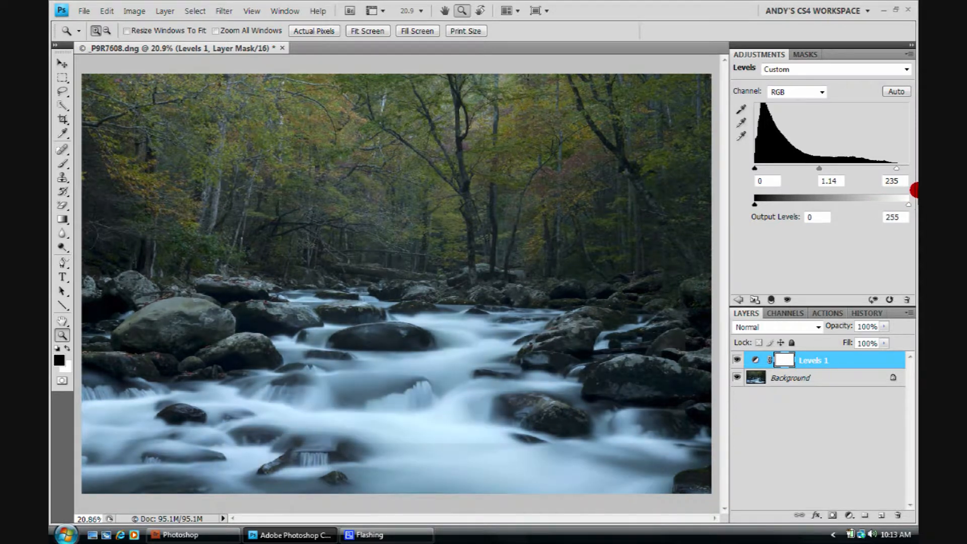
drag(786, 204, 740, 209)
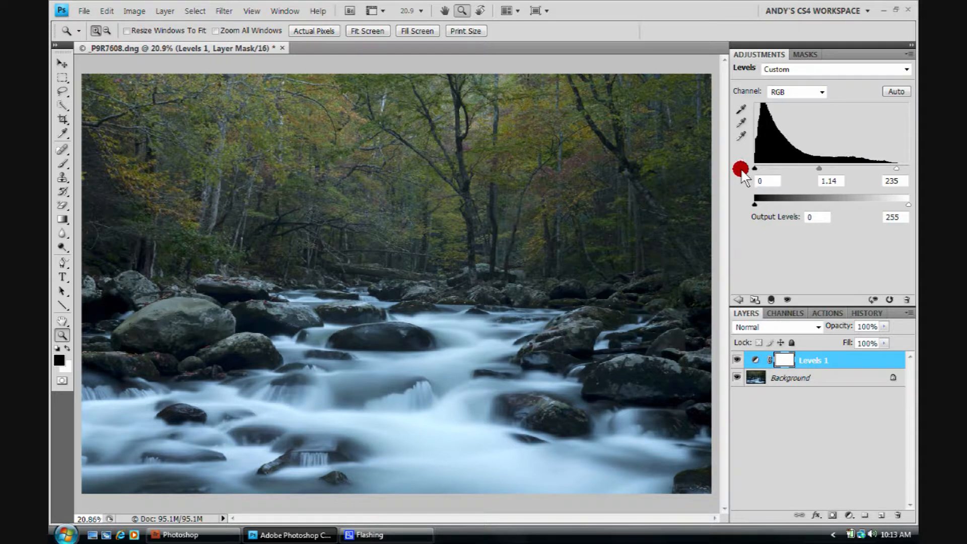
Lower the Red channel's white input level to the end of its histogram data, and set the Green channel's to 233
click(820, 90)
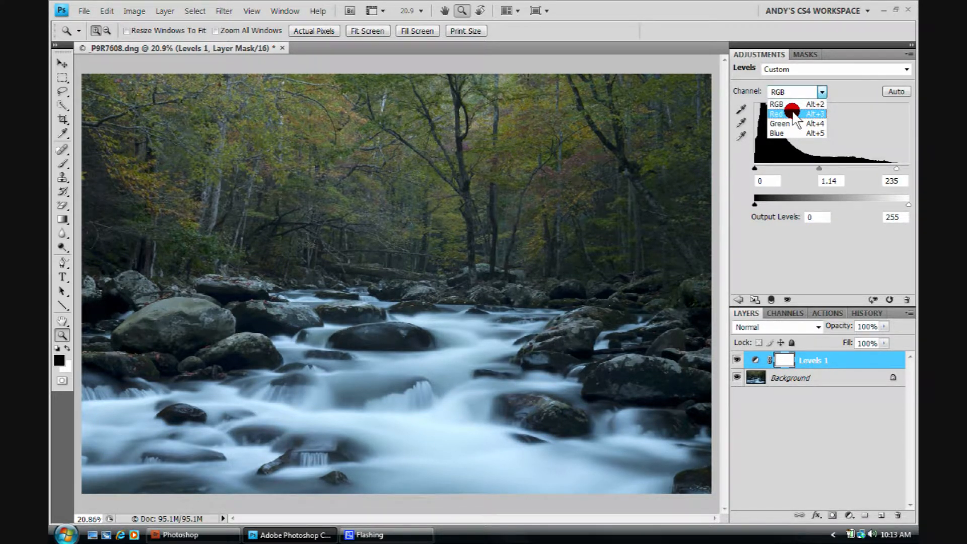
click(793, 114)
drag(909, 168, 891, 168)
click(822, 91)
click(813, 124)
drag(910, 168, 895, 168)
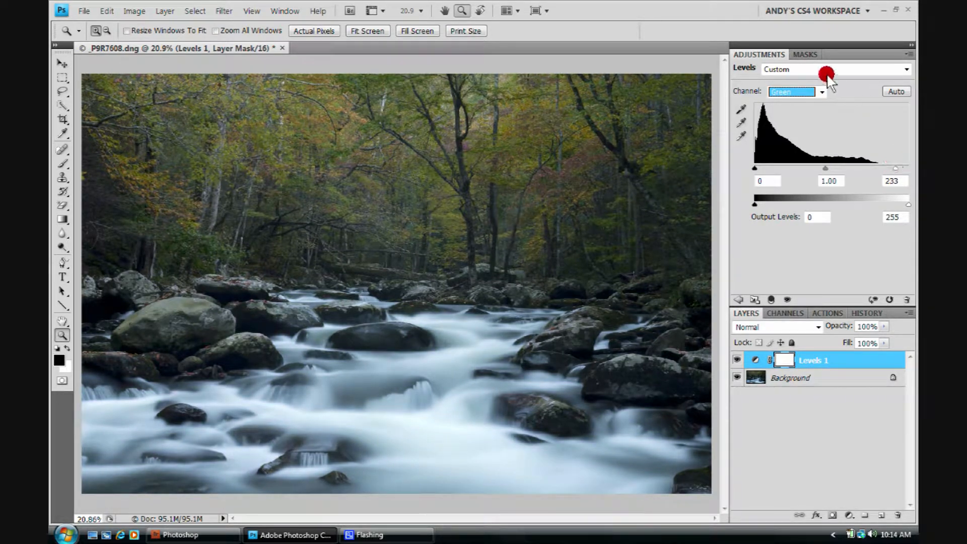
Set the Blue channel's white input level to 242
click(821, 91)
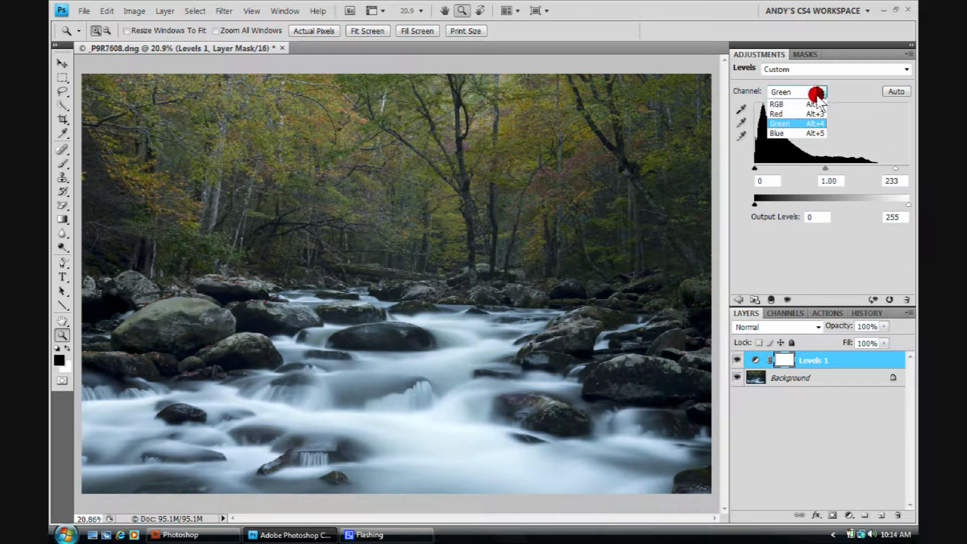
click(786, 132)
drag(907, 168, 900, 168)
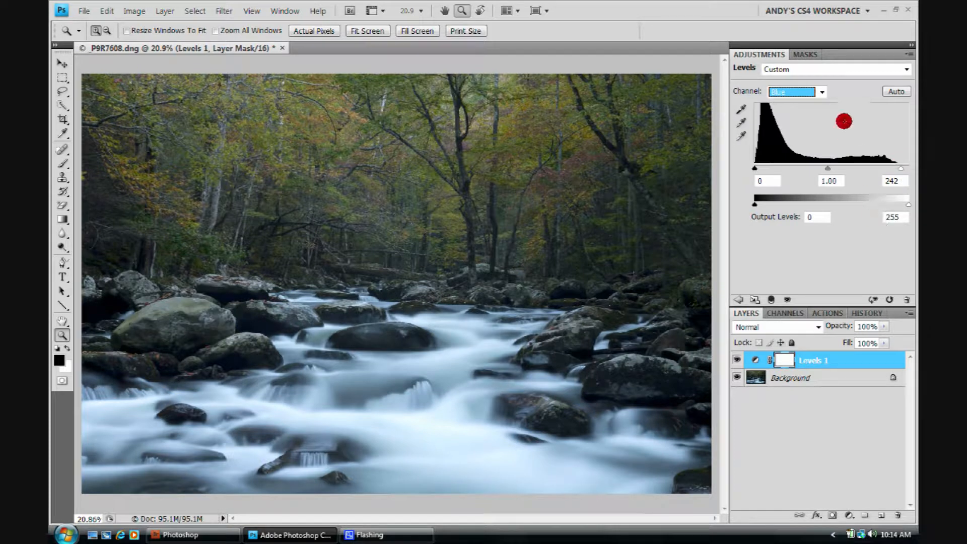
Reset the Levels adjustment to its default values
click(822, 92)
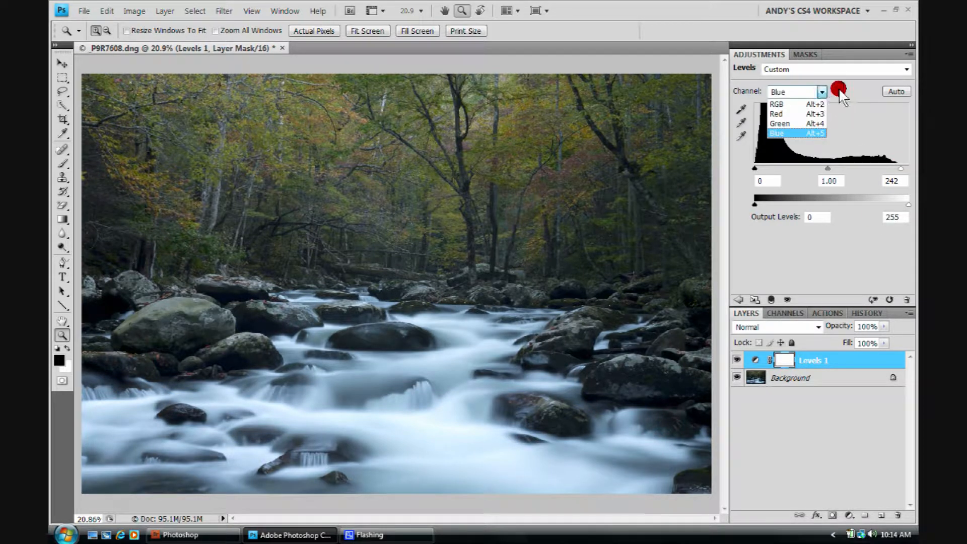
click(838, 91)
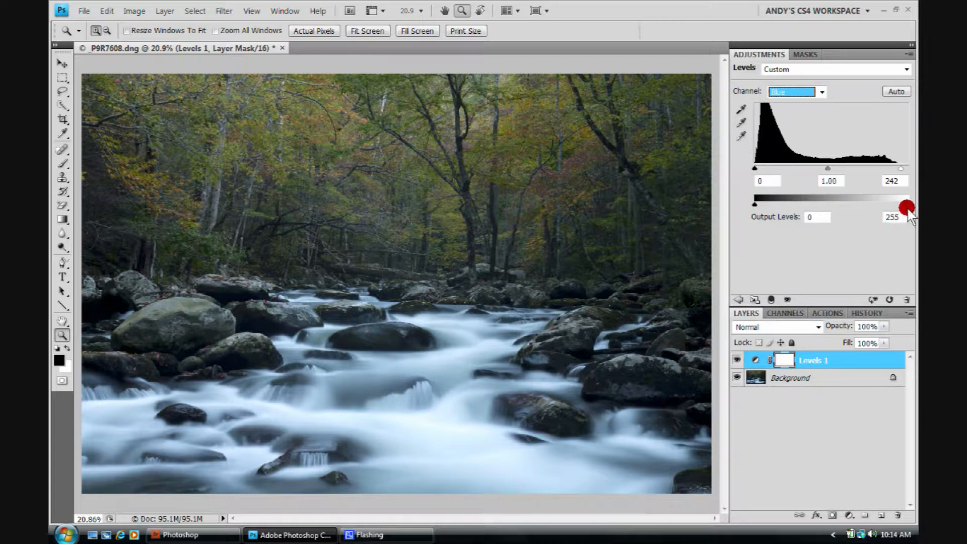
click(889, 300)
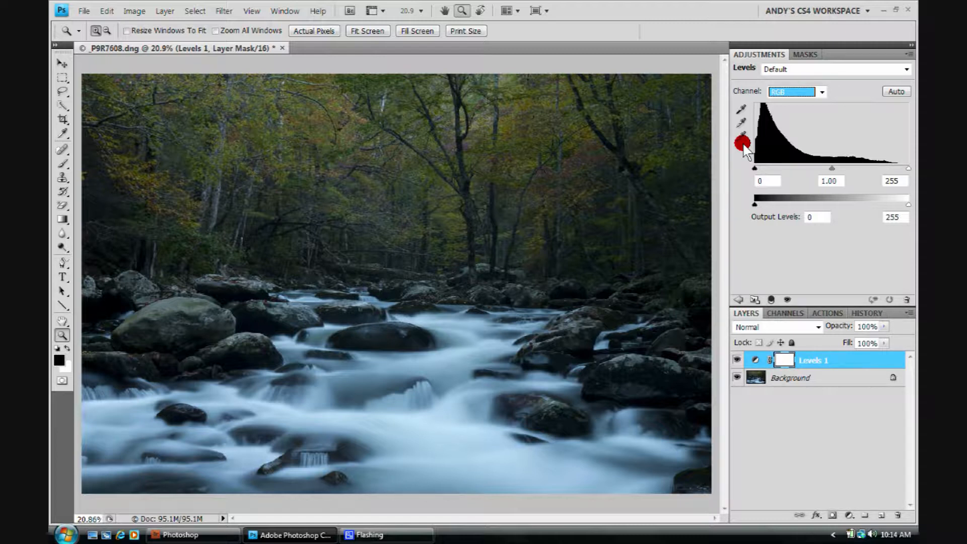
Set the black point from the dark shadow by the far-left rocks and the white point from the bright mid-stream water
click(741, 111)
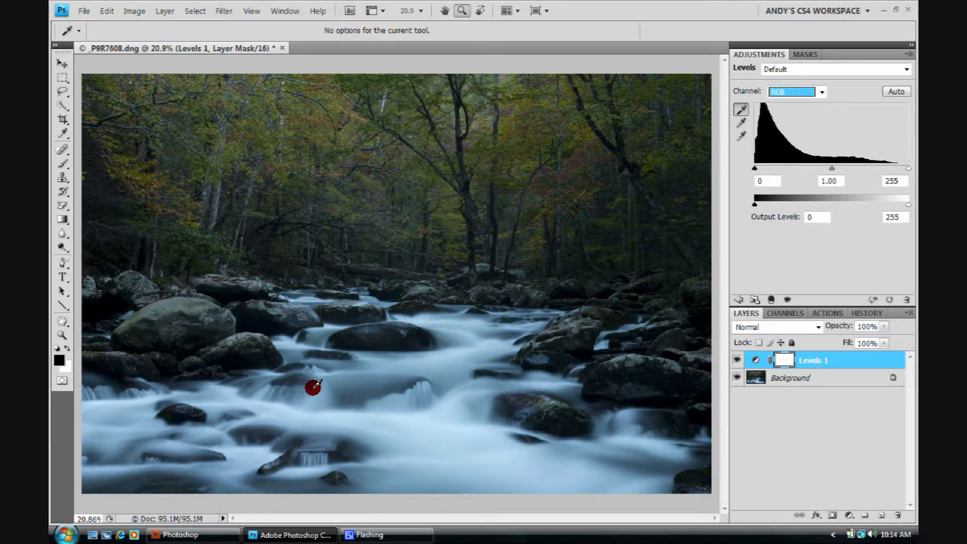
click(93, 309)
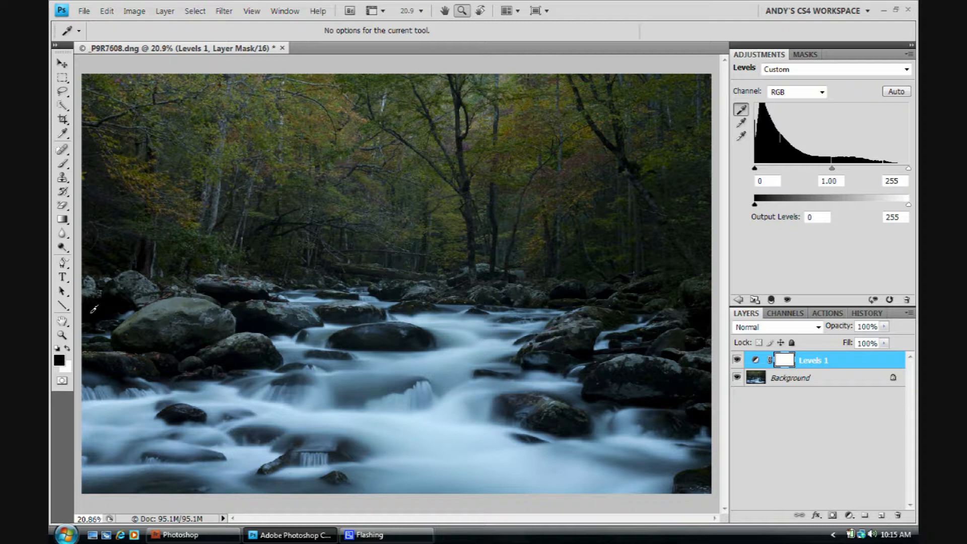
click(740, 136)
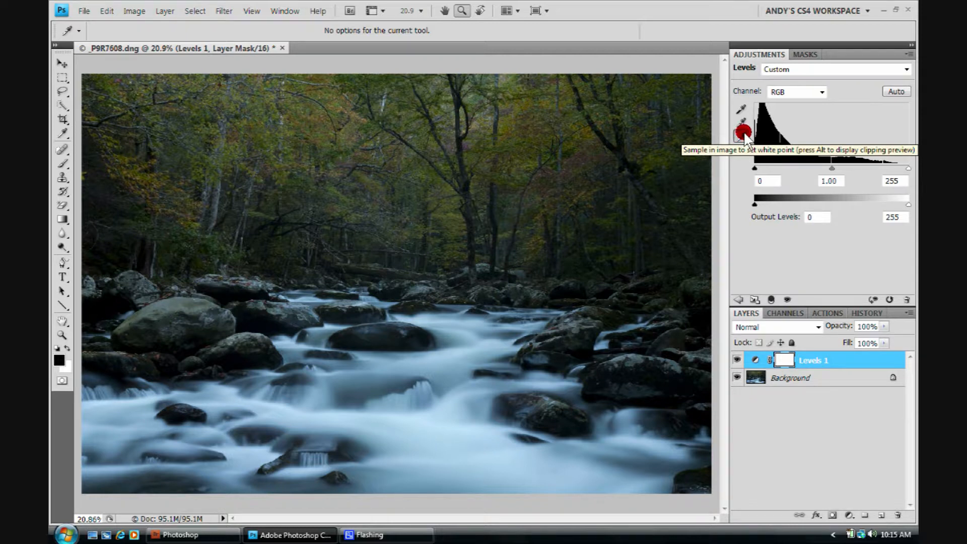
click(418, 418)
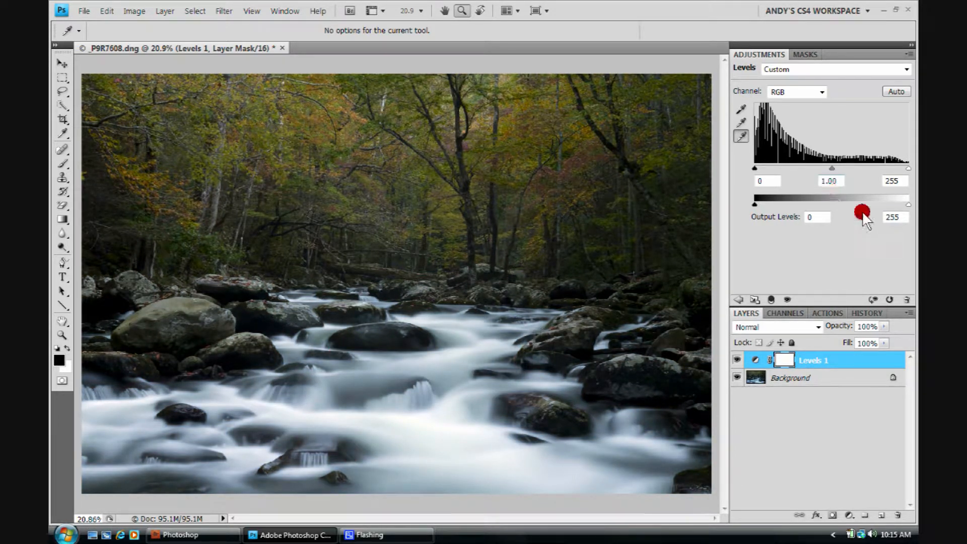
Toggle the visibility of the Levels 1 layer to compare the photo before and after the adjustment
click(736, 359)
click(737, 359)
click(737, 359)
click(736, 360)
click(736, 359)
click(736, 359)
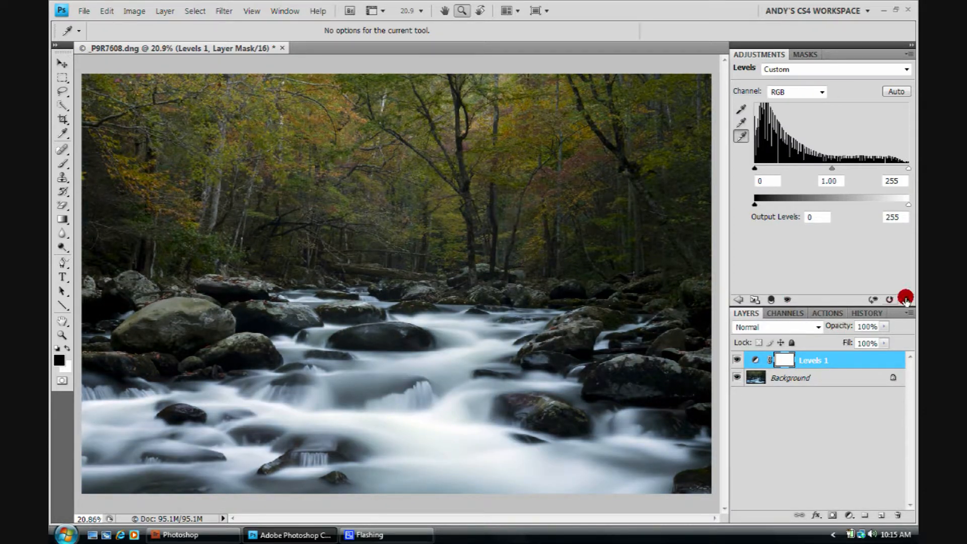
From reset levels, try white points sampled from the bright mid-stream water and the large dark rock near the right bank, and restore the defaults
click(888, 298)
key(z)
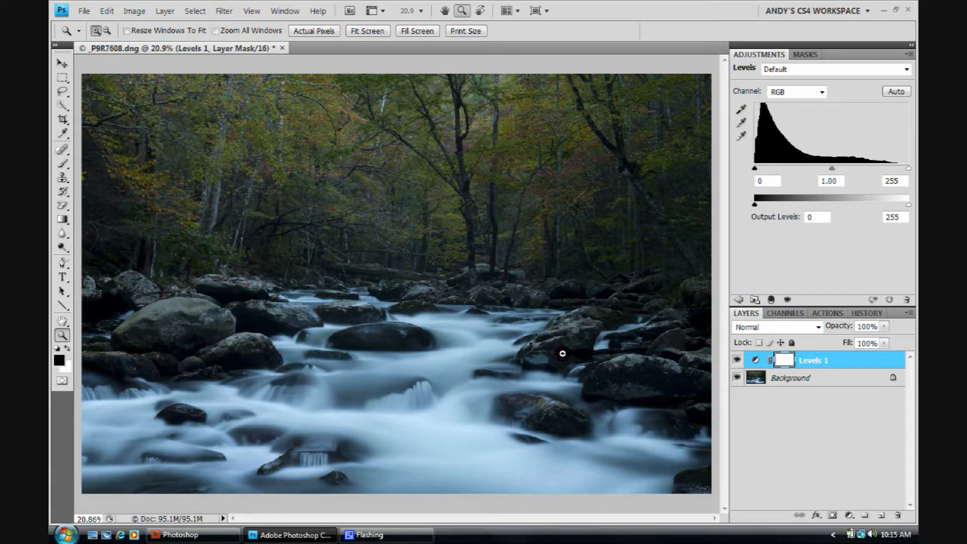
click(741, 136)
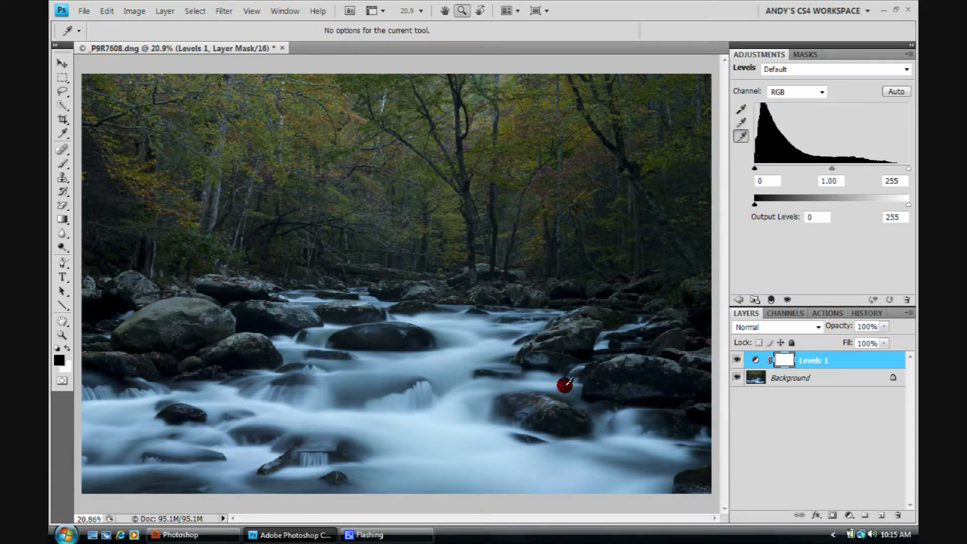
click(413, 421)
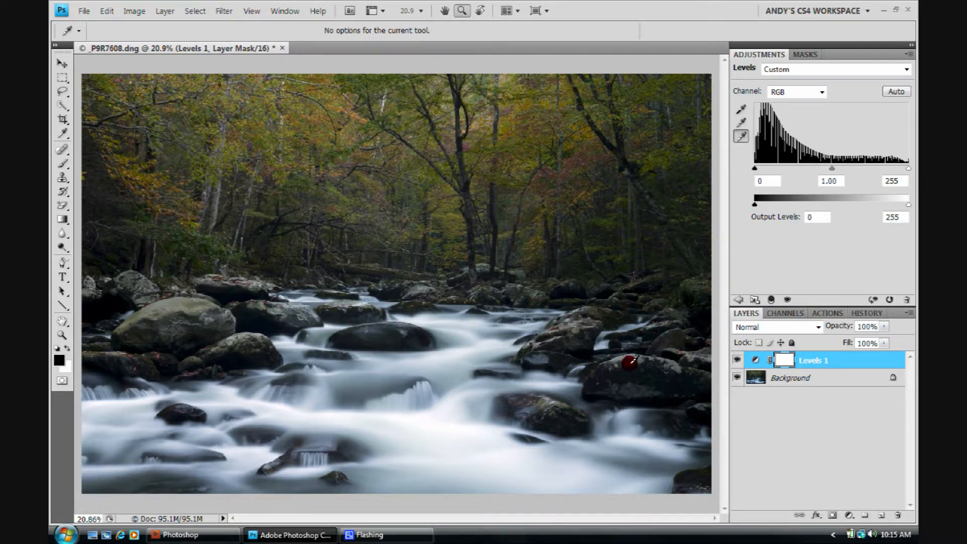
click(632, 359)
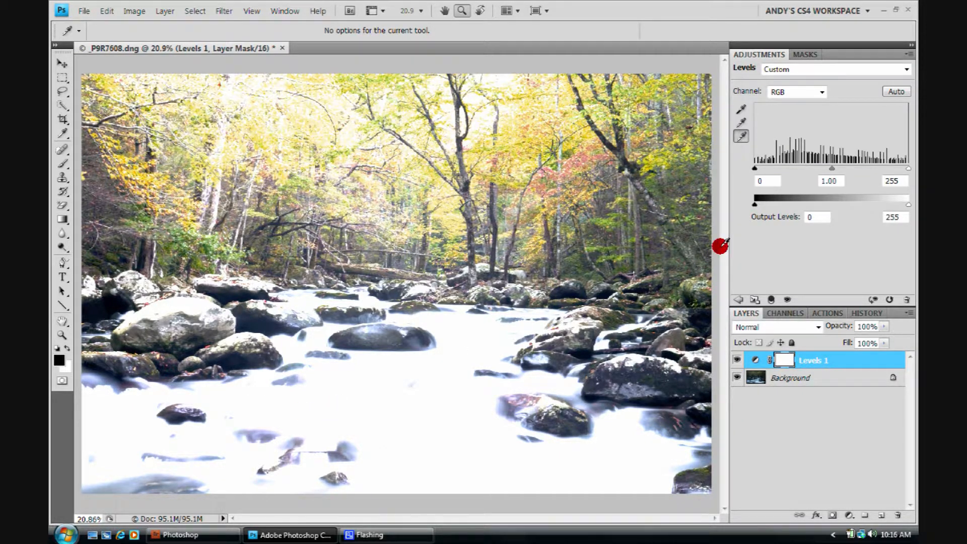
click(887, 299)
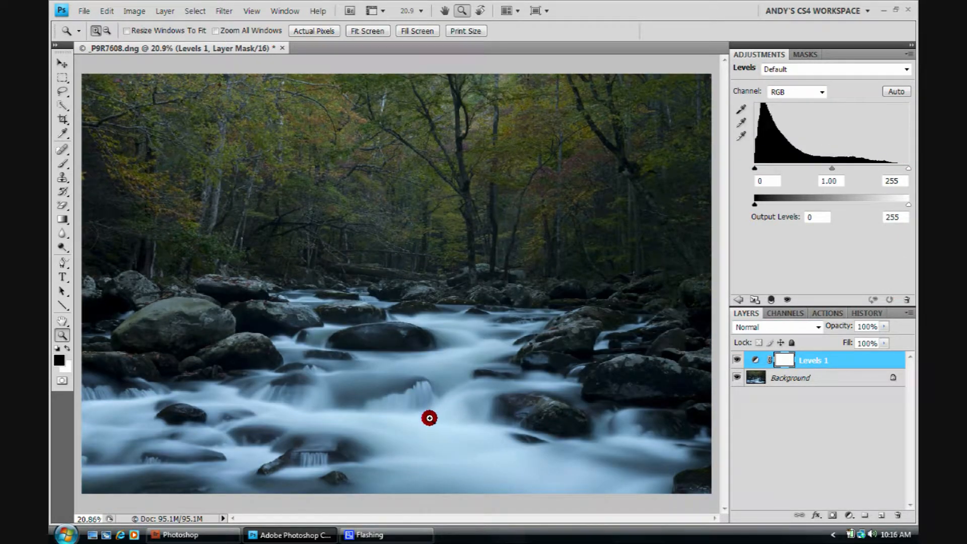
Try a white point sampled slightly further right in the bright mid-stream water, and reset the levels
click(740, 136)
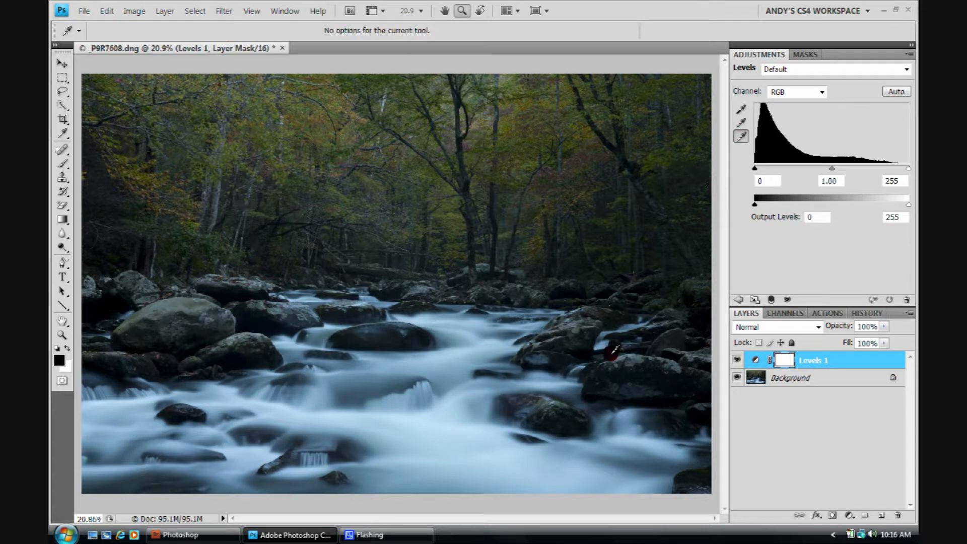
click(434, 419)
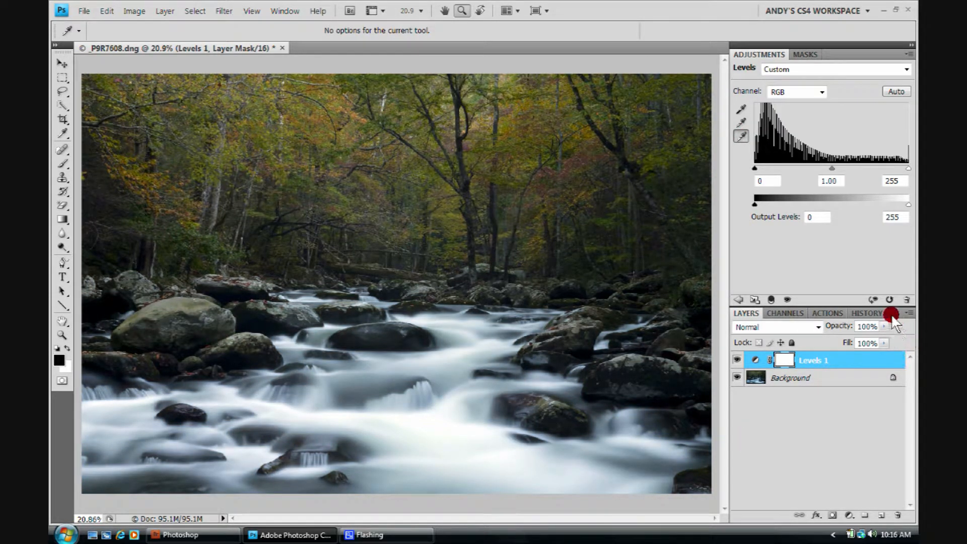
click(888, 299)
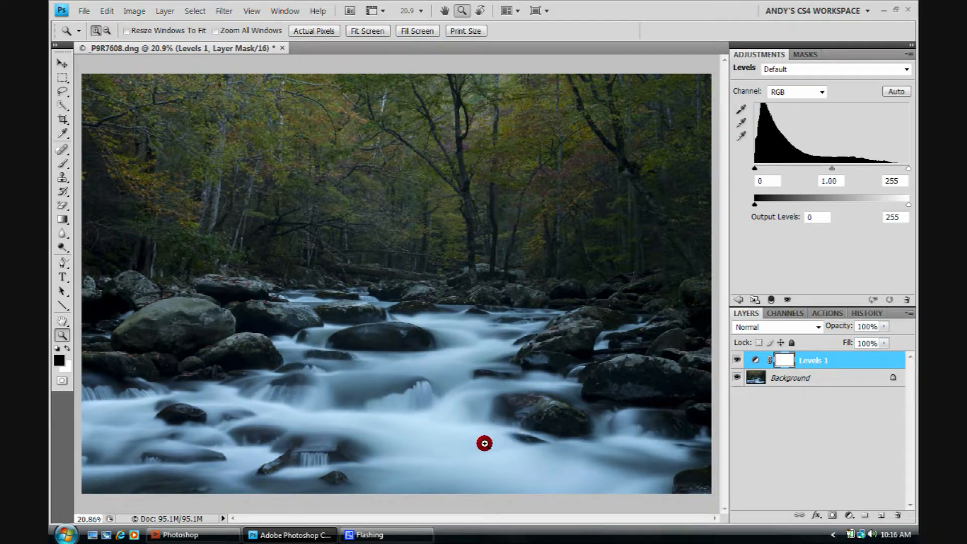
Set the white point from the bright water just below the small central cascade
click(743, 133)
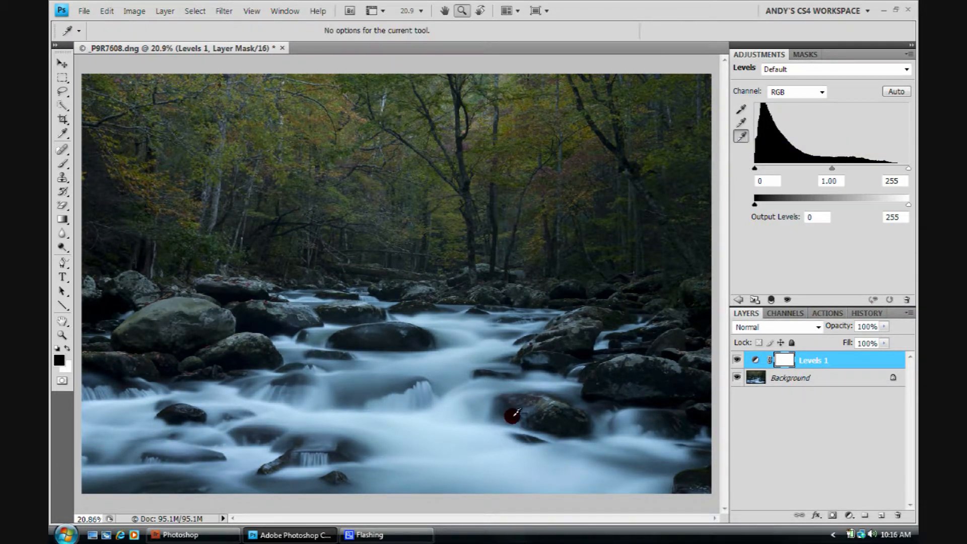
click(420, 417)
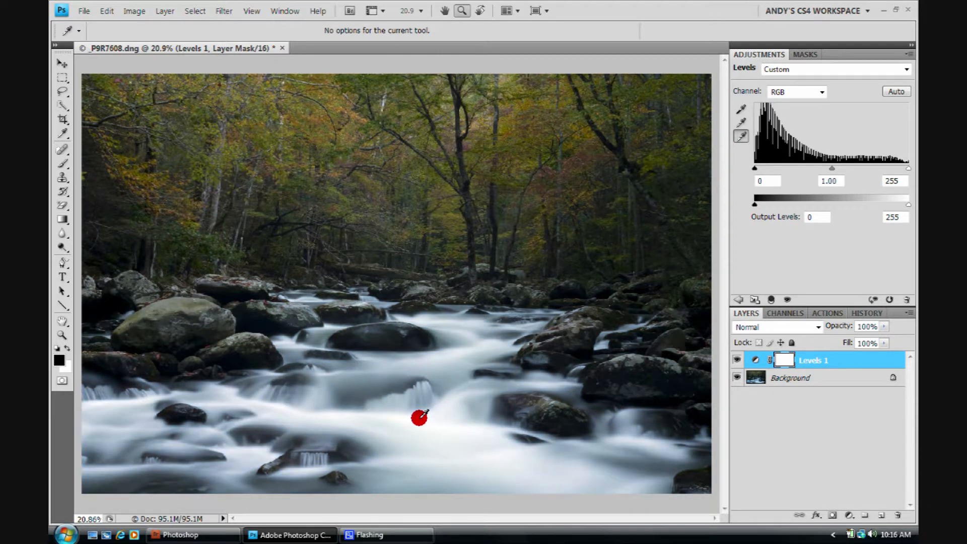
click(487, 428)
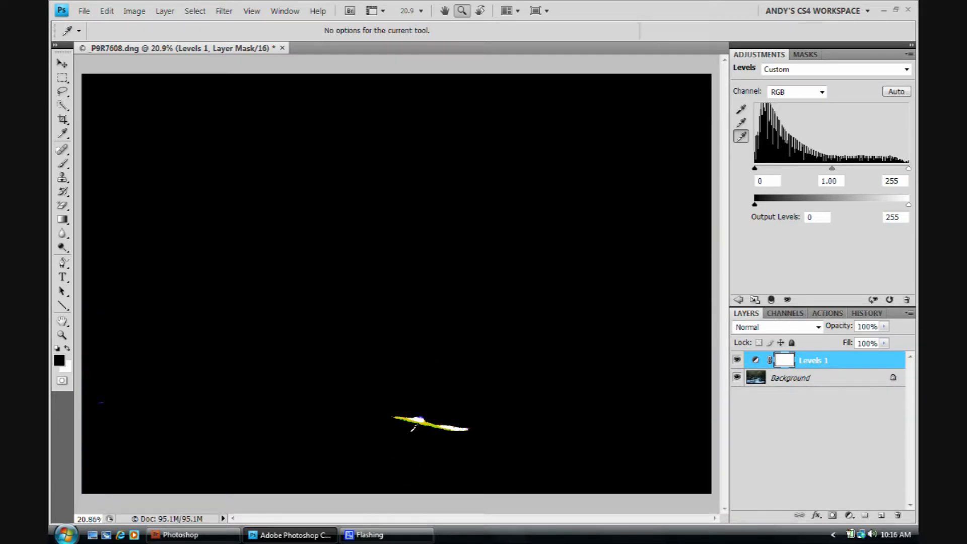
Resample the white point from the right-hand pure white patch revealed by the clipping preview
key(alt)
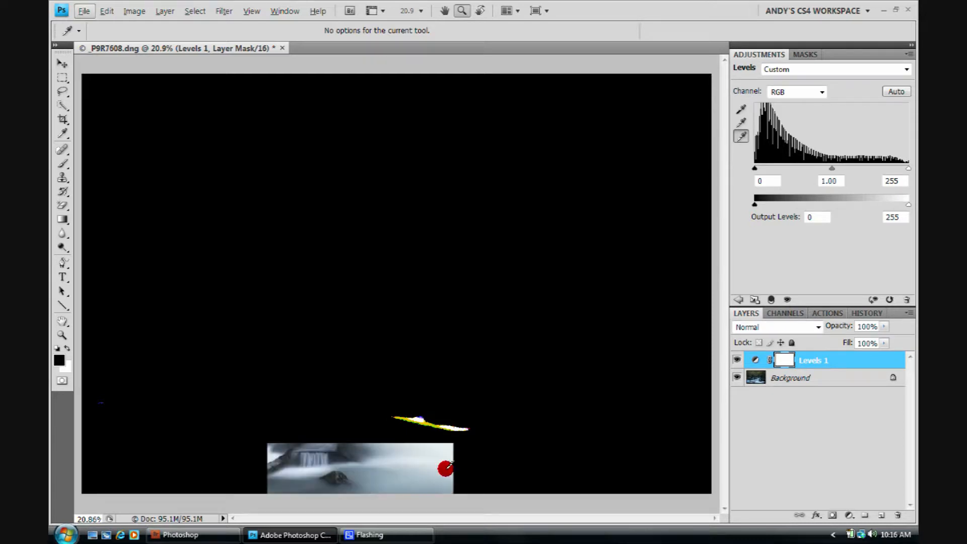
scroll(445, 468, up, 5)
scroll(451, 449, up, 2)
key(alt)
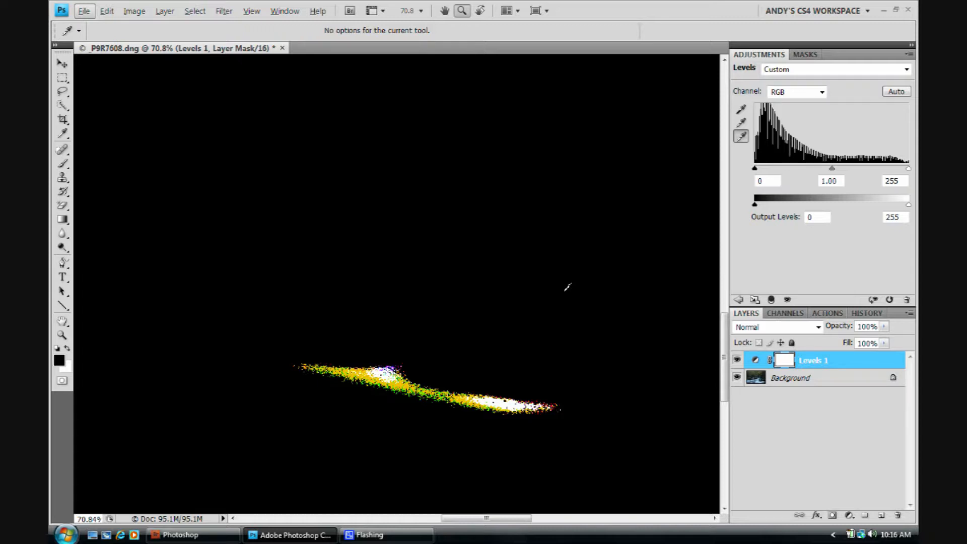
click(749, 287)
scroll(495, 442, up, 5)
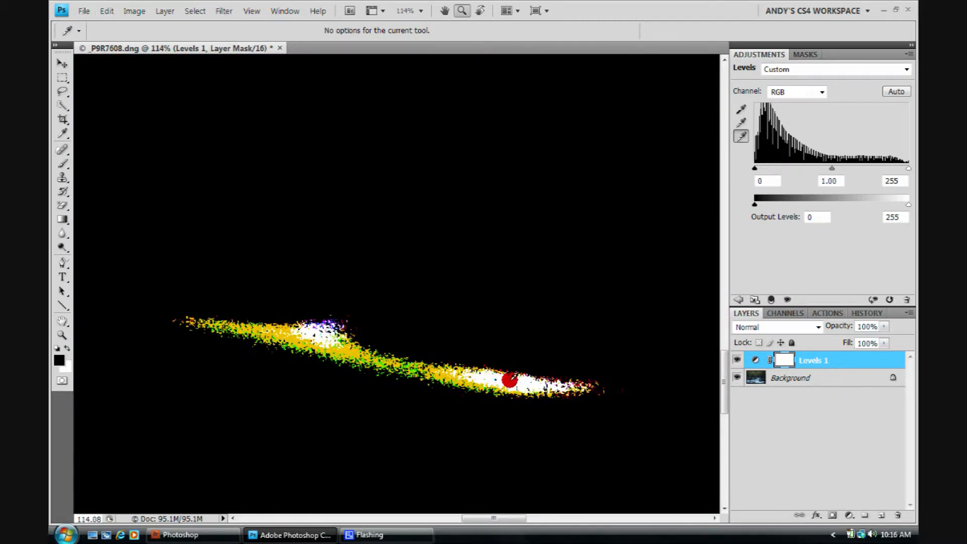
alt+click(505, 383)
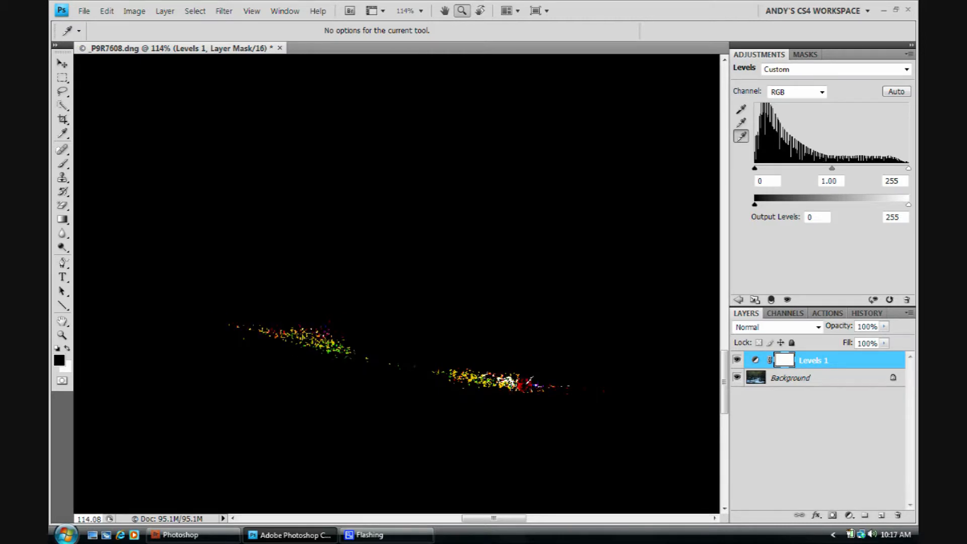
Check the remaining bright pixels in the clipping preview, and set the eyedropper sample size to Point Sample
scroll(540, 413, up, 3)
scroll(539, 413, up, 1)
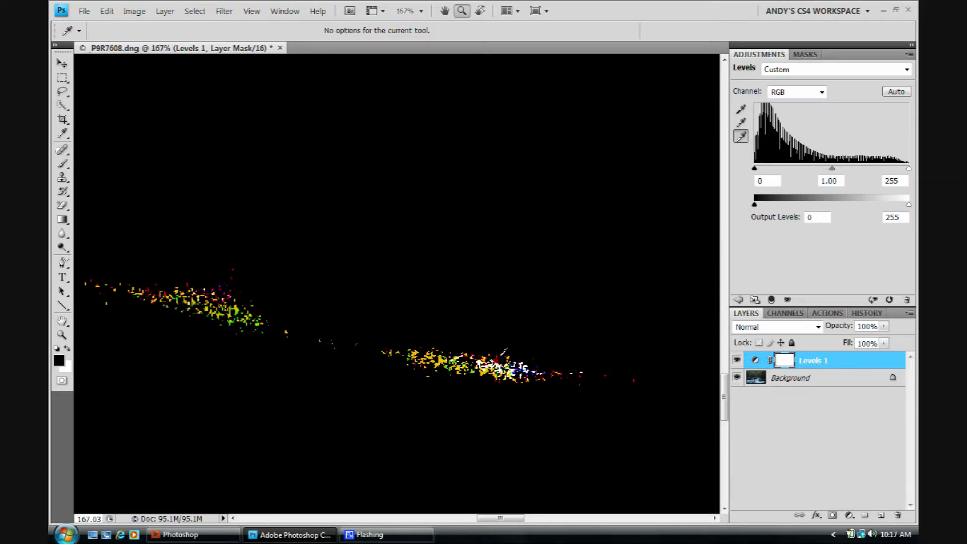
key(alt)
alt+click(502, 377)
key(alt)
click(497, 426)
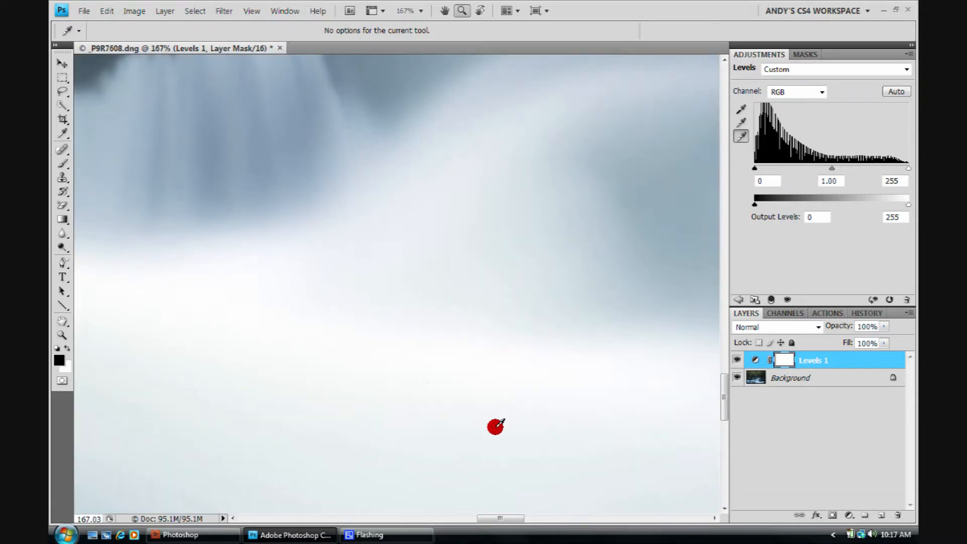
right_click(501, 388)
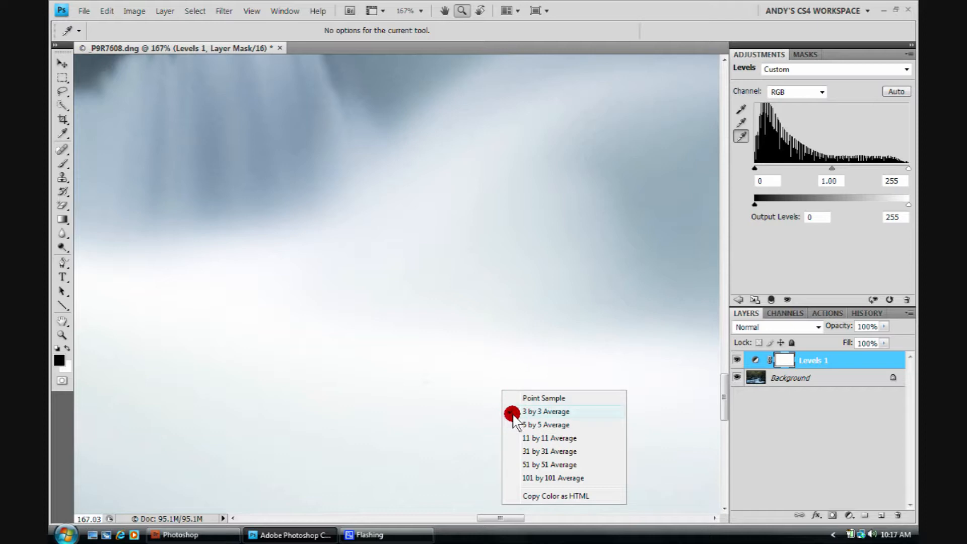
click(534, 397)
Sample the white point from a single white pixel in the magnified clipping preview of the water
key(alt)
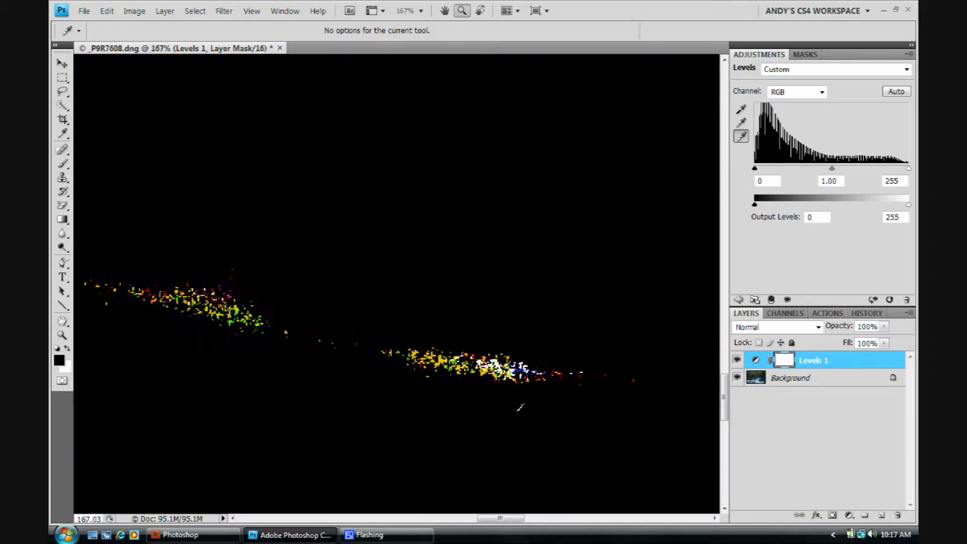
scroll(494, 395, up, 2)
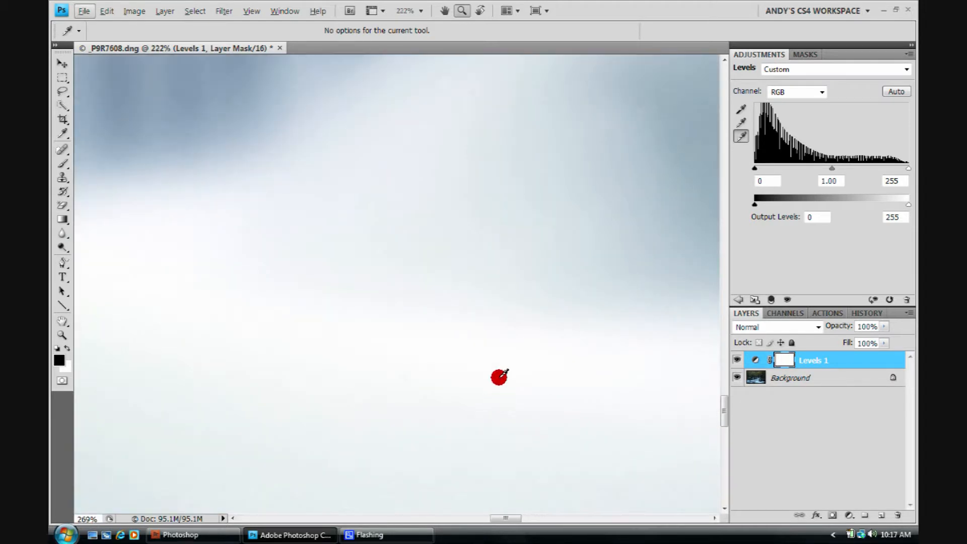
key(alt)
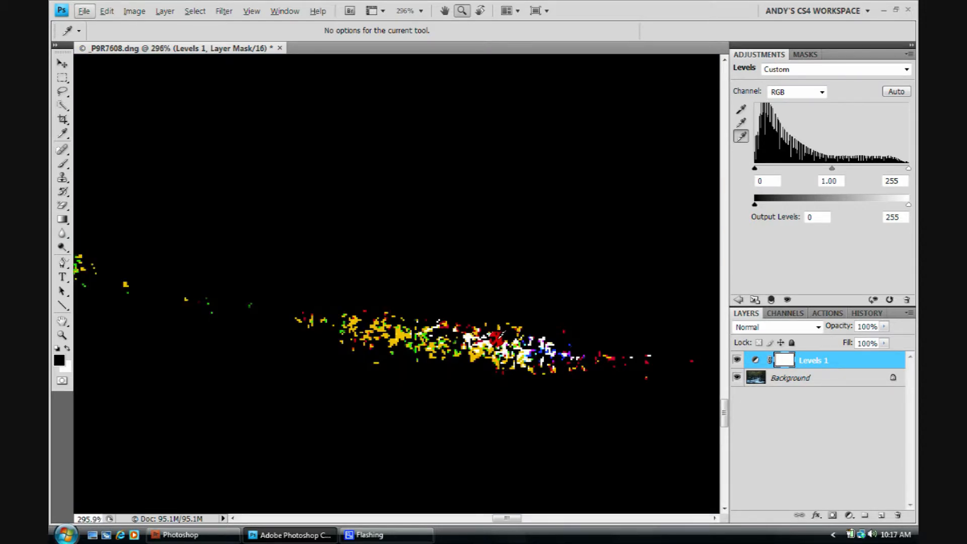
scroll(493, 417, up, 2)
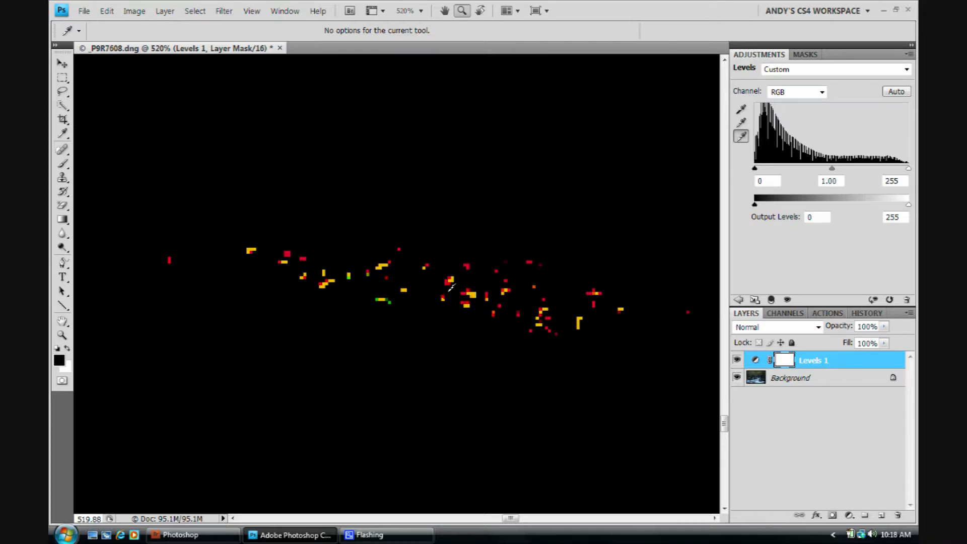
click(430, 315)
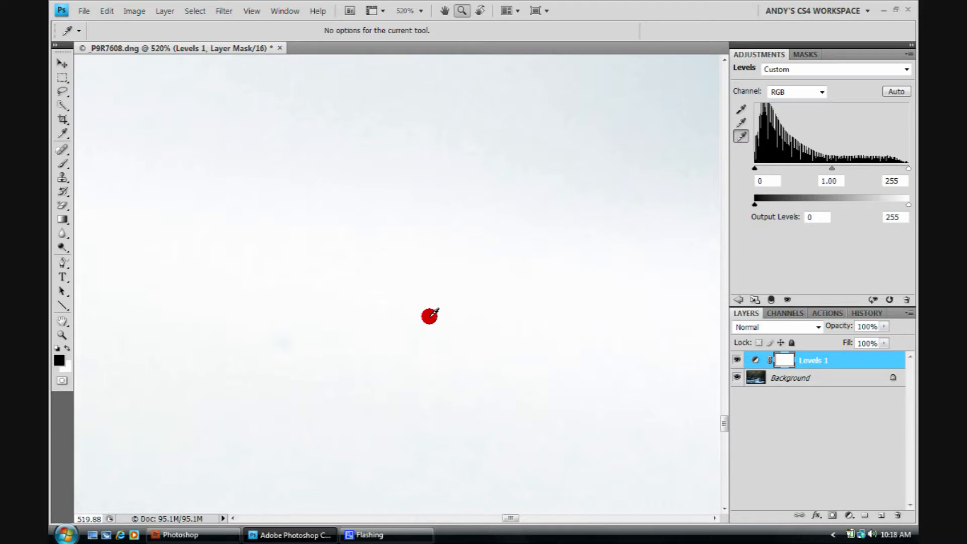
Fit the whole photo on screen and reactivate the white point eyedropper
key(z)
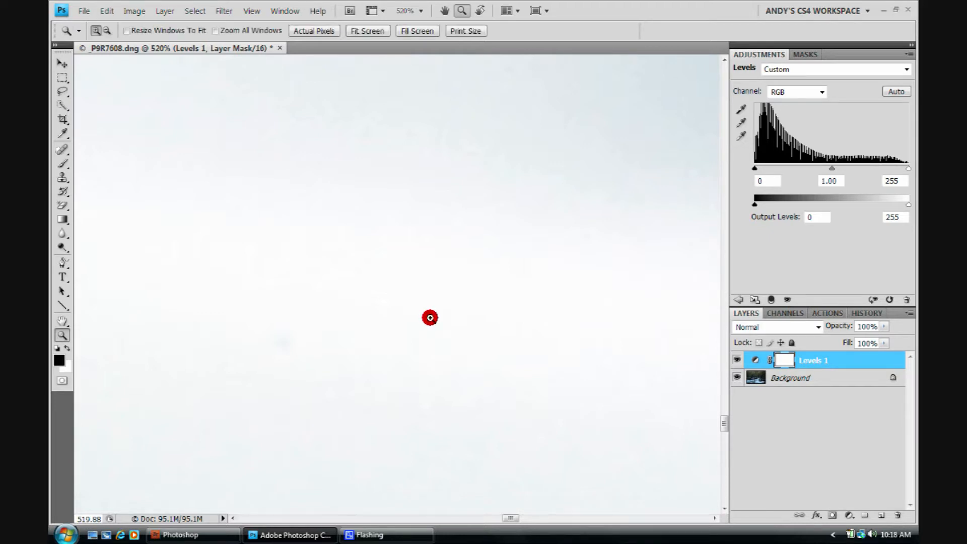
right_click(440, 305)
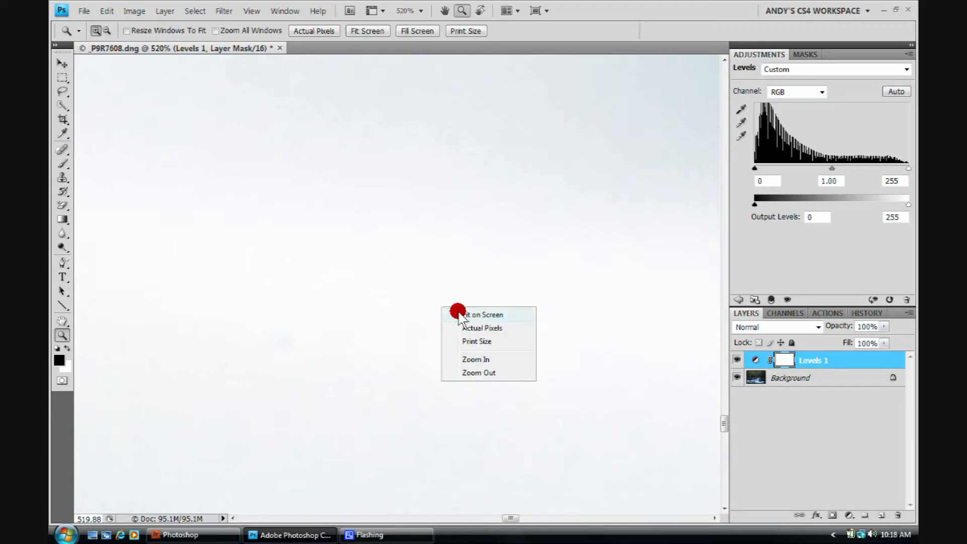
click(458, 313)
key(alt)
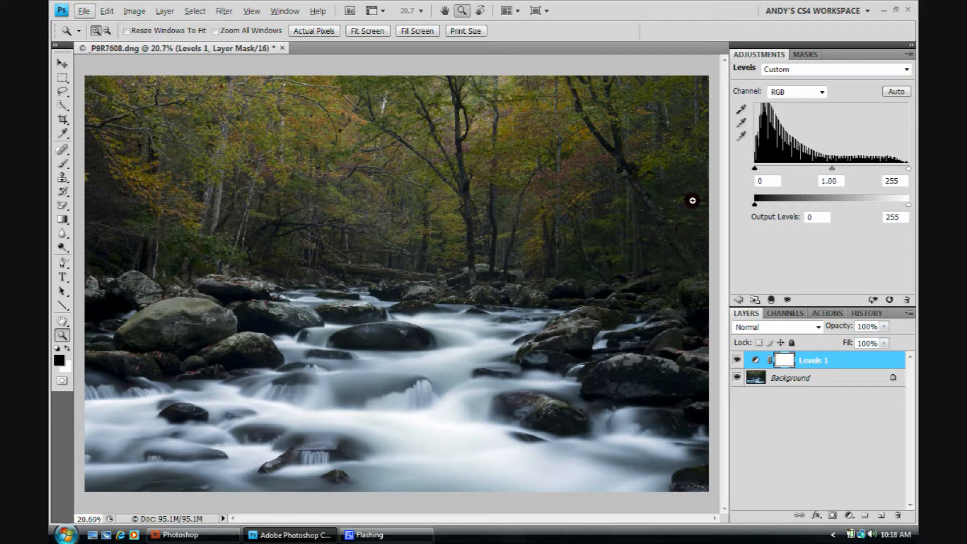
click(741, 136)
key(alt)
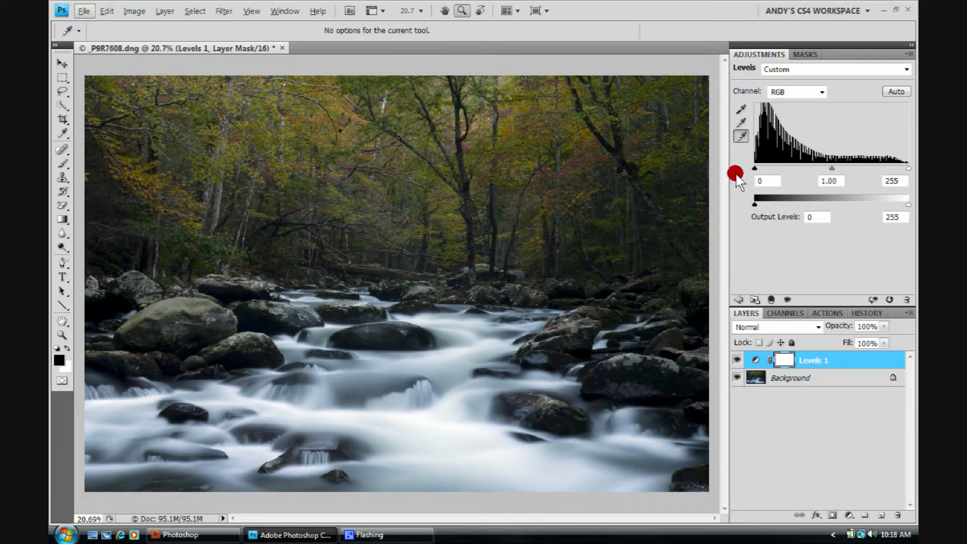
Compare the photo with and without the Levels 1 adjustment
click(736, 360)
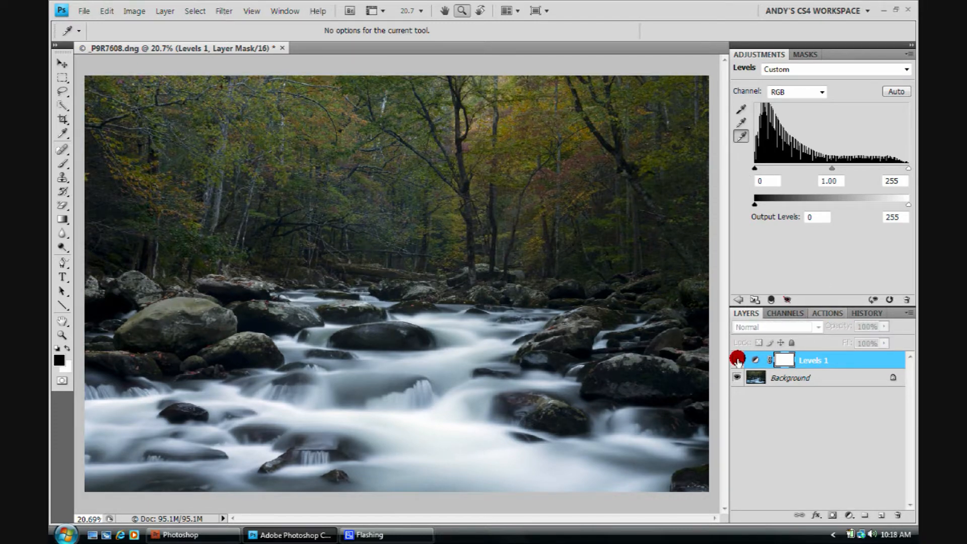
click(737, 359)
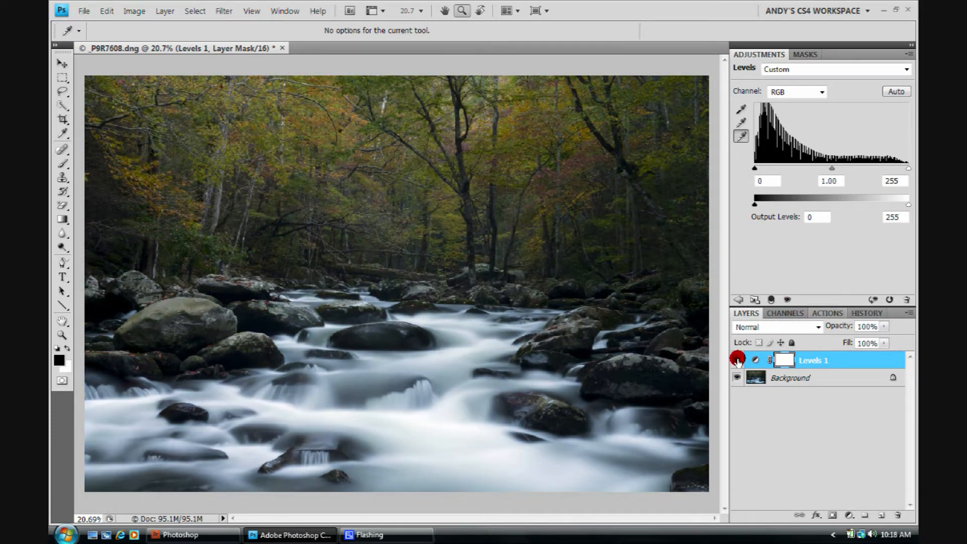
Activate the black point eyedropper and sample the black point from the solid black patch near the large boulder, using the clipping preview
click(741, 106)
click(495, 437)
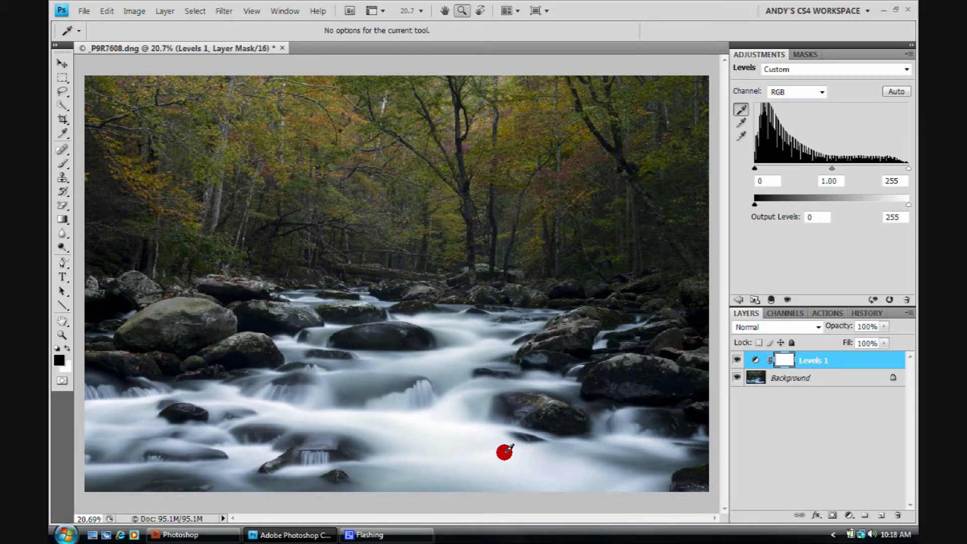
key(alt)
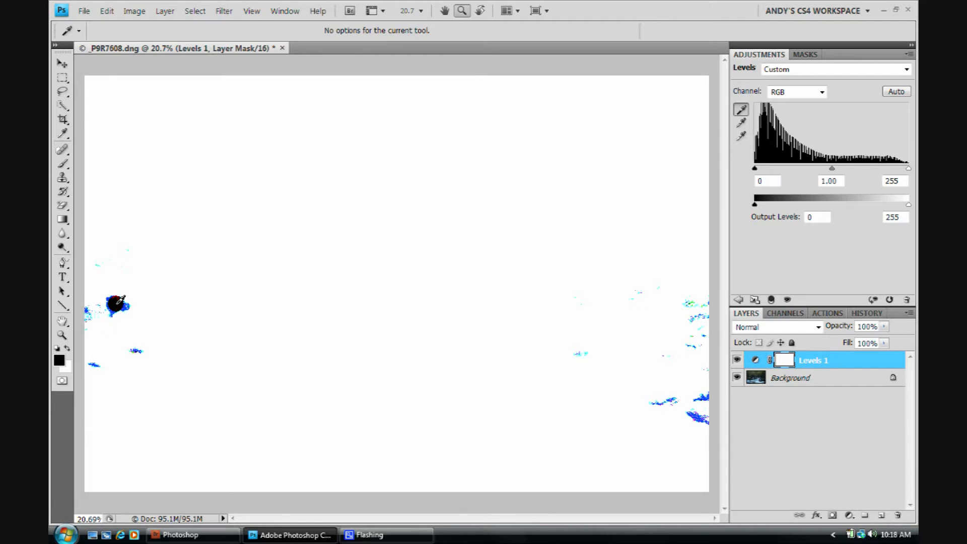
key(alt)
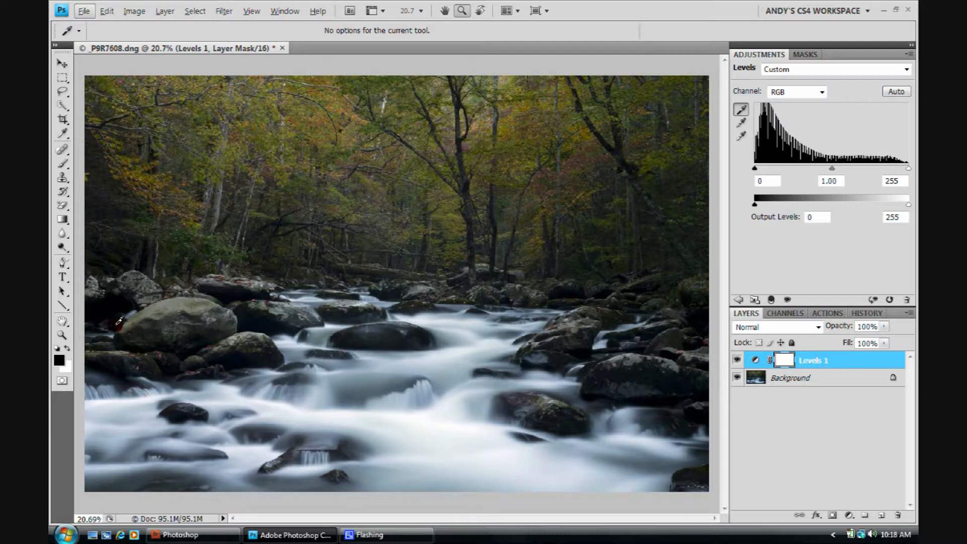
click(139, 297)
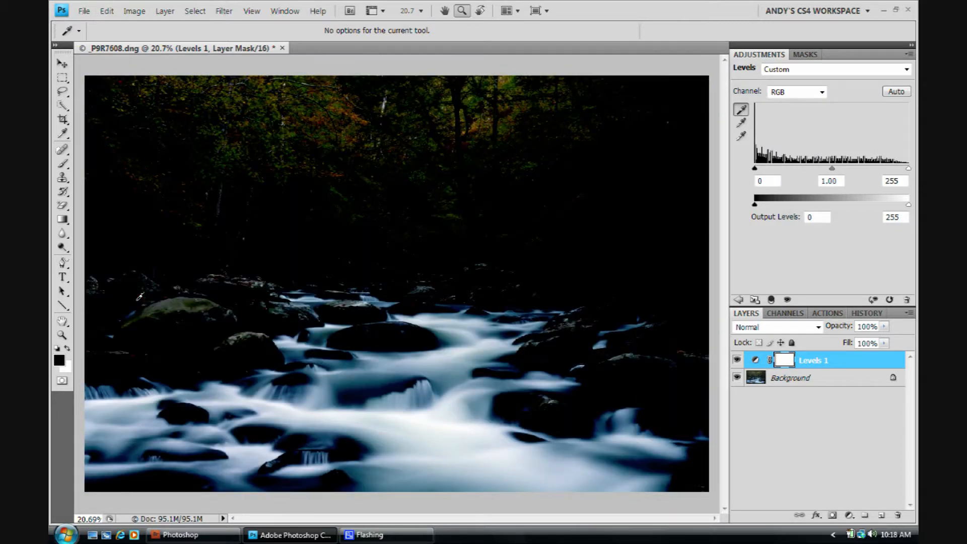
key(alt)
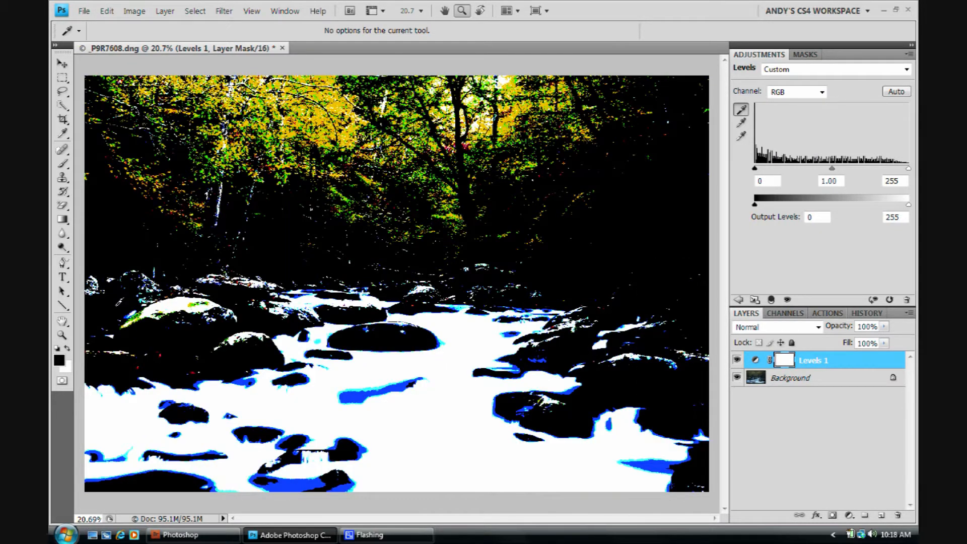
alt+click(116, 305)
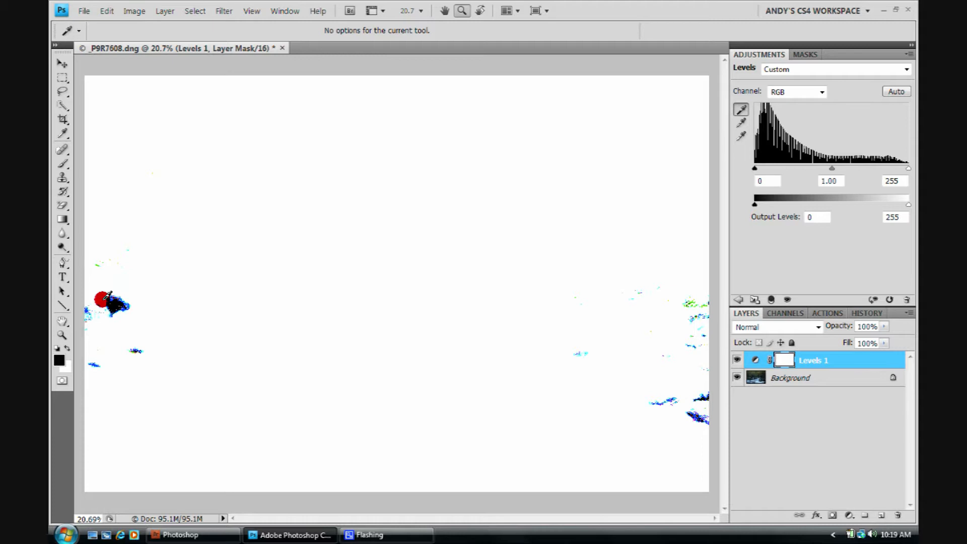
Magnify the black patch near the large boulder and set the eyedropper sample size to 3 by 3 Average
key(alt)
scroll(99, 309, up, 8)
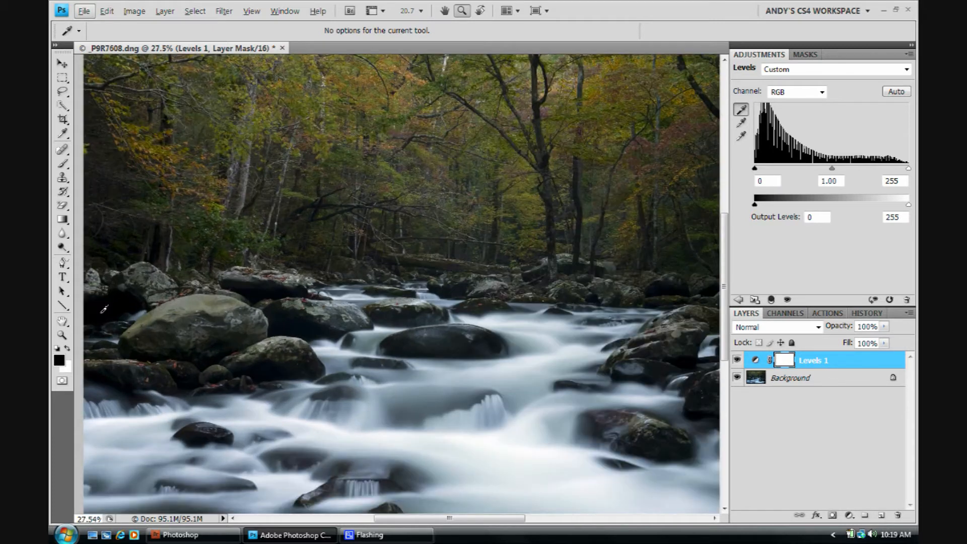
scroll(126, 292, up, 4)
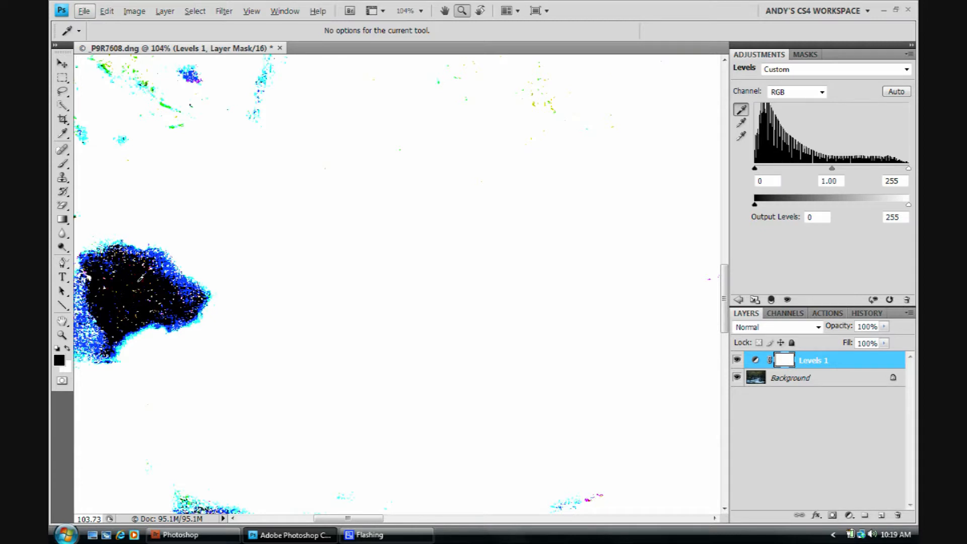
key(alt)
key(alt)
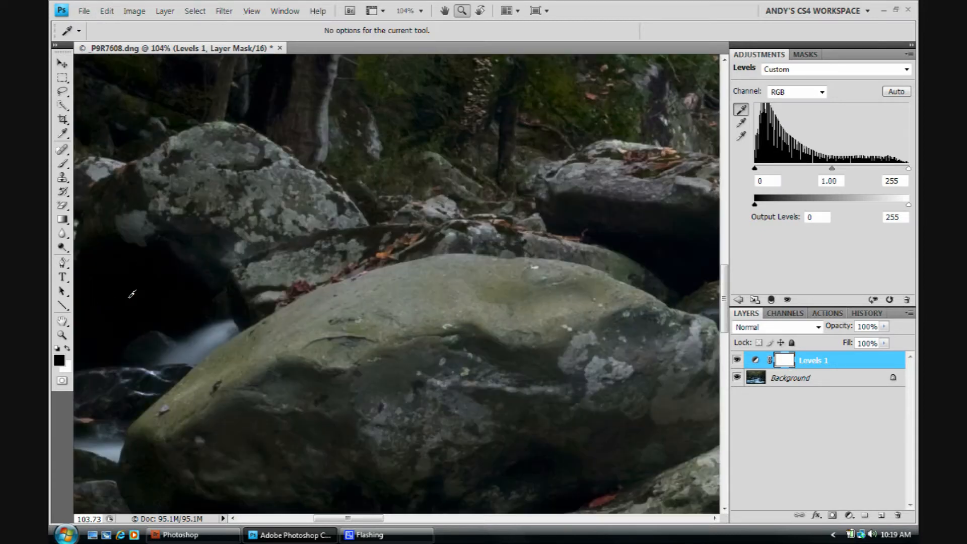
right_click(157, 287)
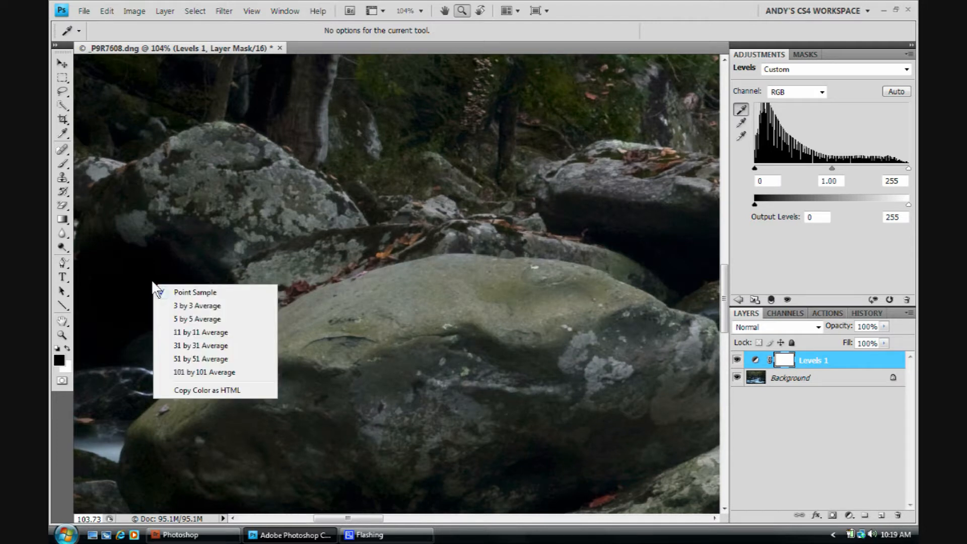
click(169, 306)
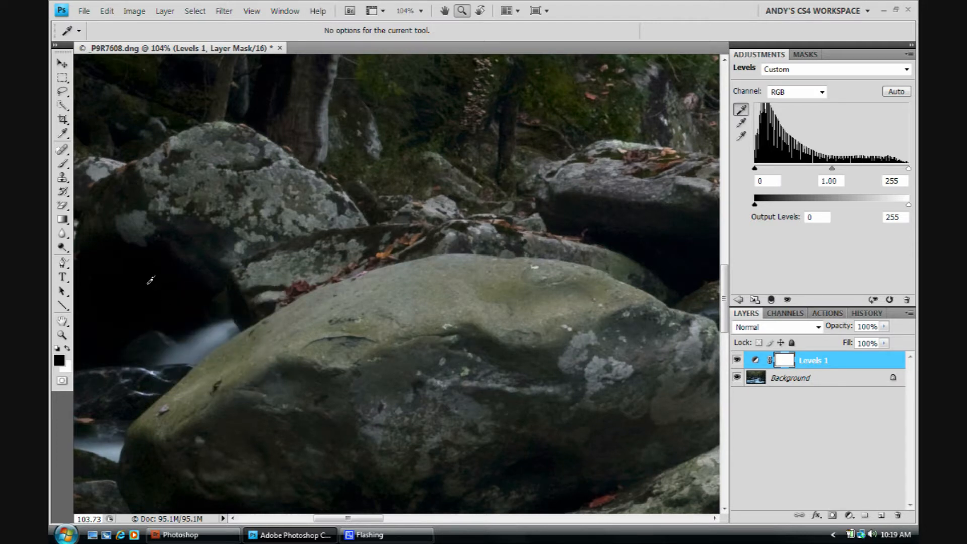
Set the eyedropper sample size to Point Sample and sample the black point from a black pixel in the magnified clipping preview
key(alt)
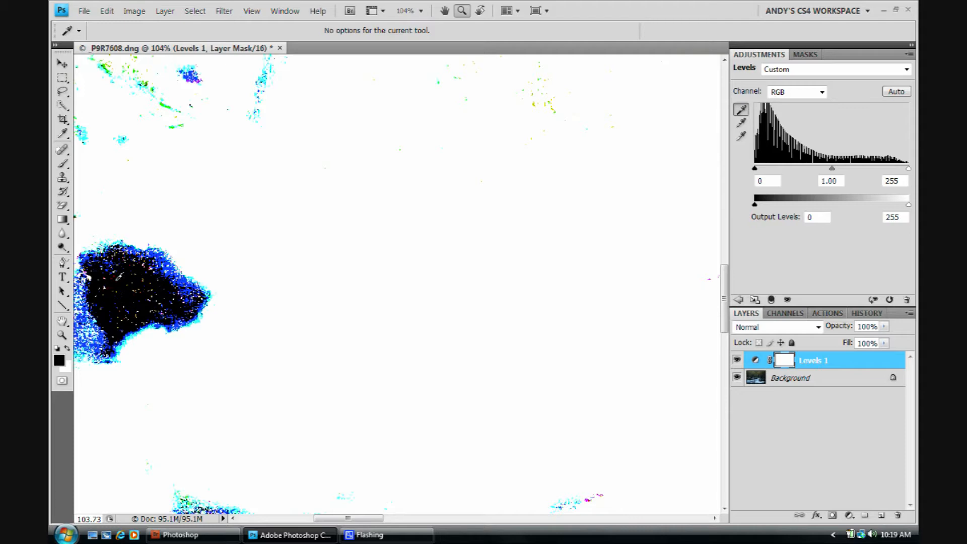
scroll(134, 322, up, 5)
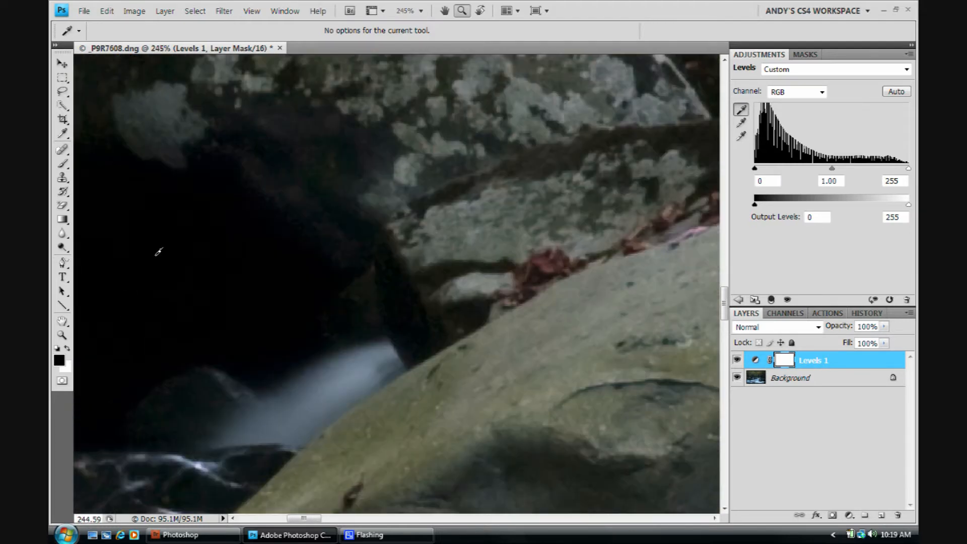
key(alt)
right_click(191, 258)
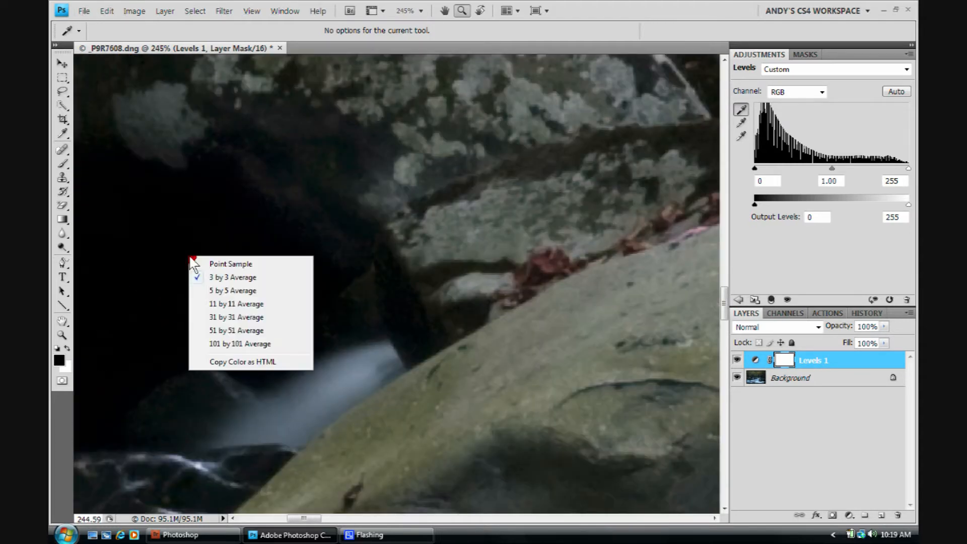
click(209, 265)
key(alt)
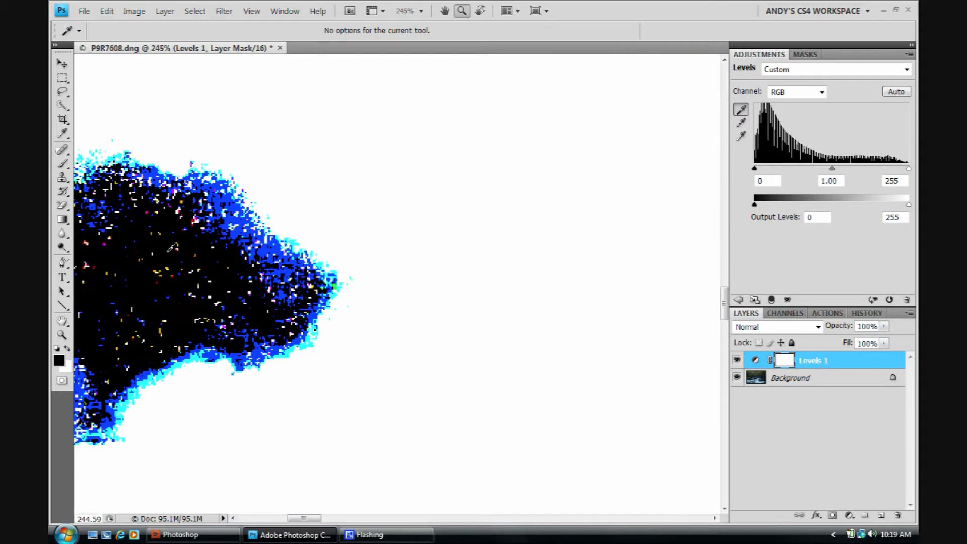
drag(215, 256, 319, 341)
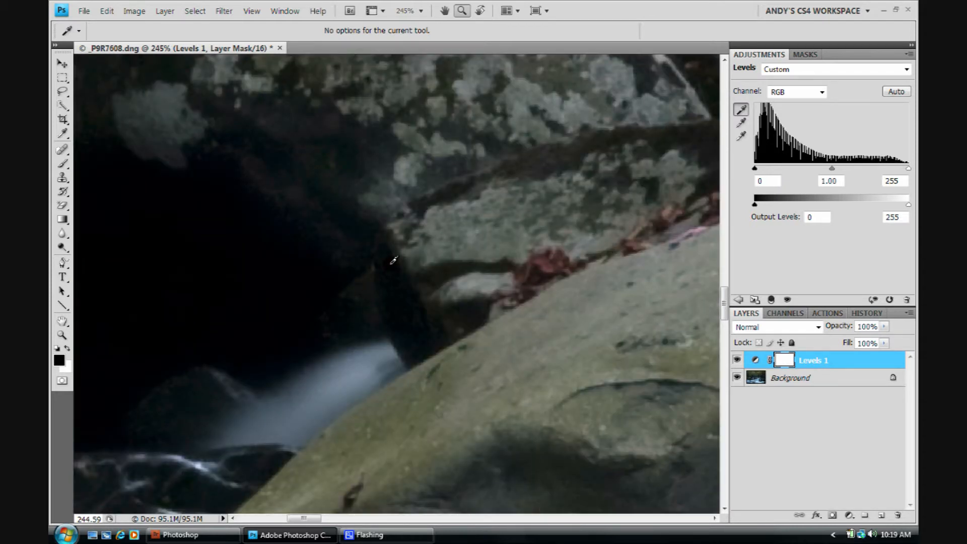
Fit the whole photo on screen and compare it repeatedly with and without the Levels 1 adjustment
key(z)
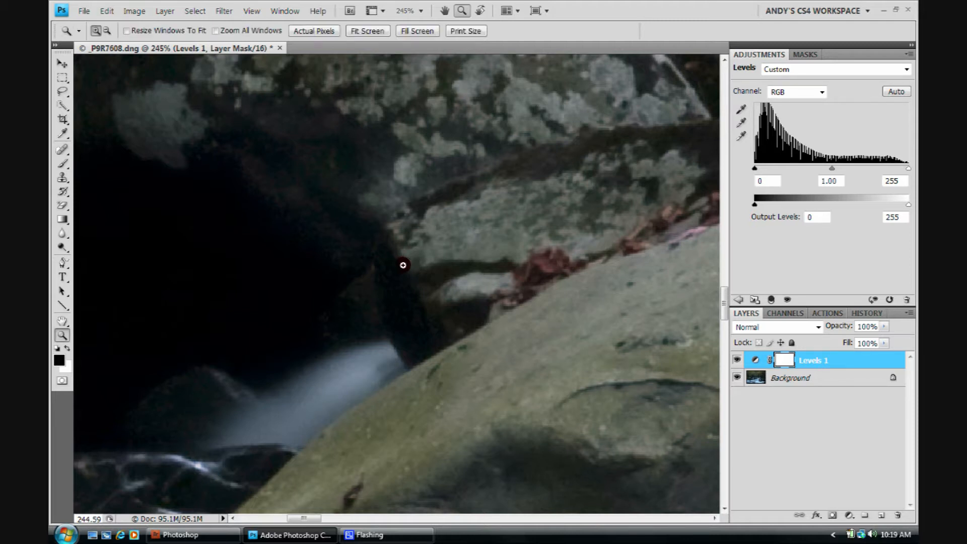
right_click(402, 265)
click(410, 275)
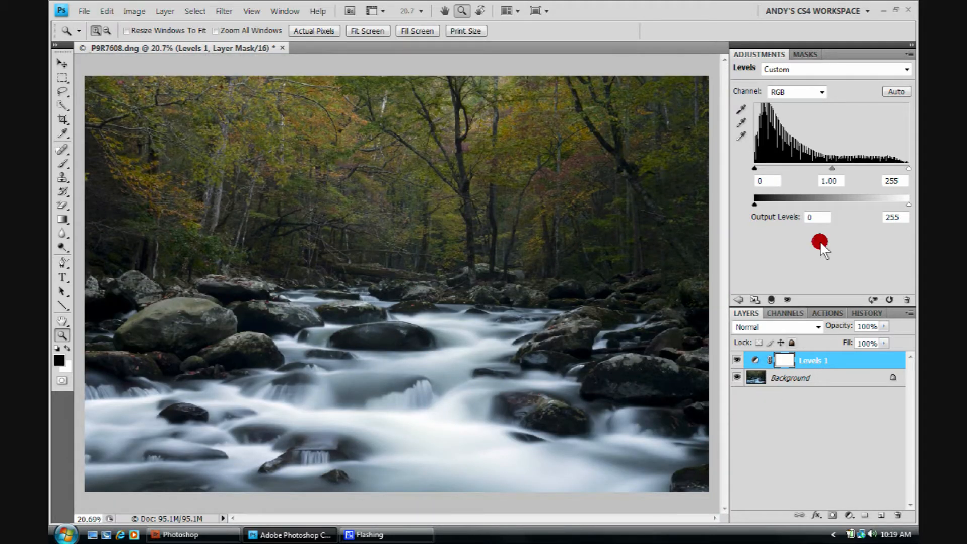
click(735, 360)
click(736, 359)
click(736, 359)
click(736, 360)
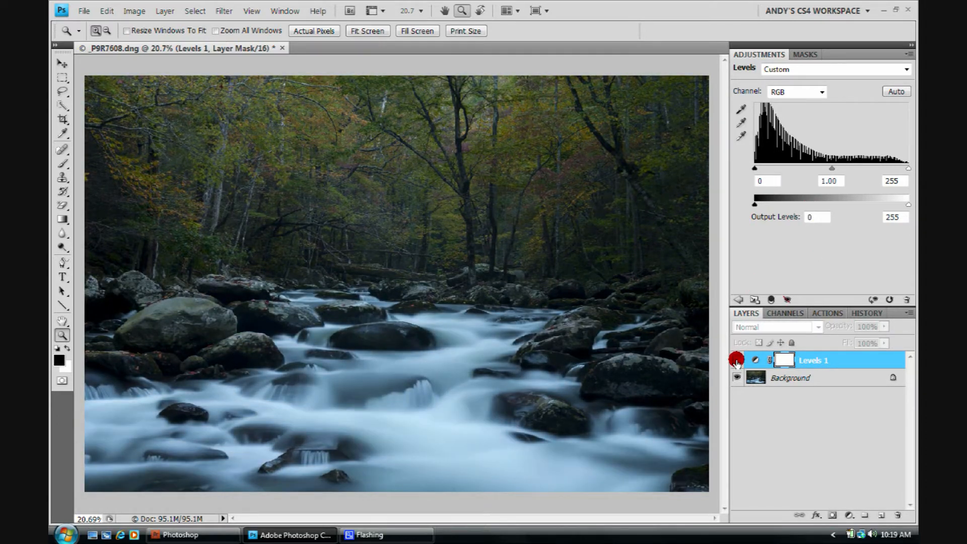
click(736, 360)
click(735, 359)
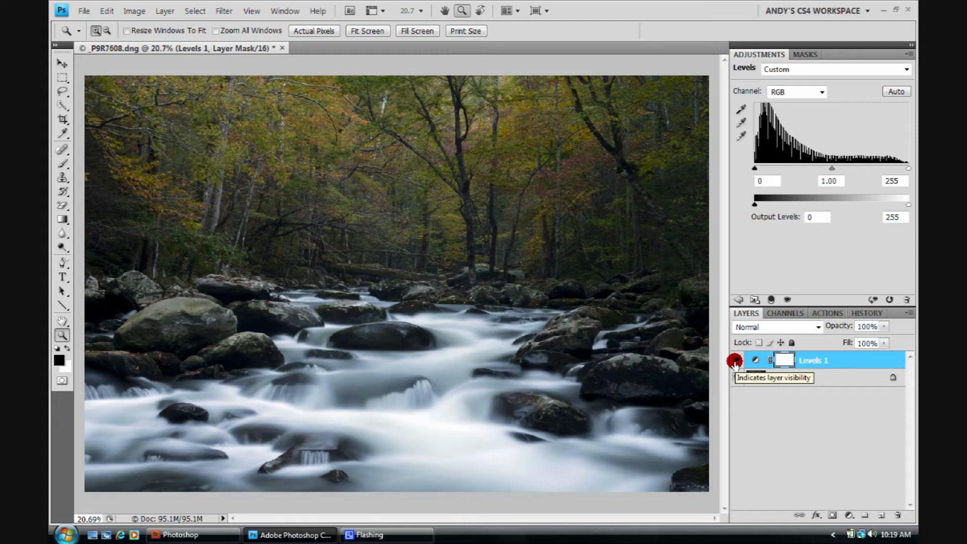
click(736, 360)
click(737, 360)
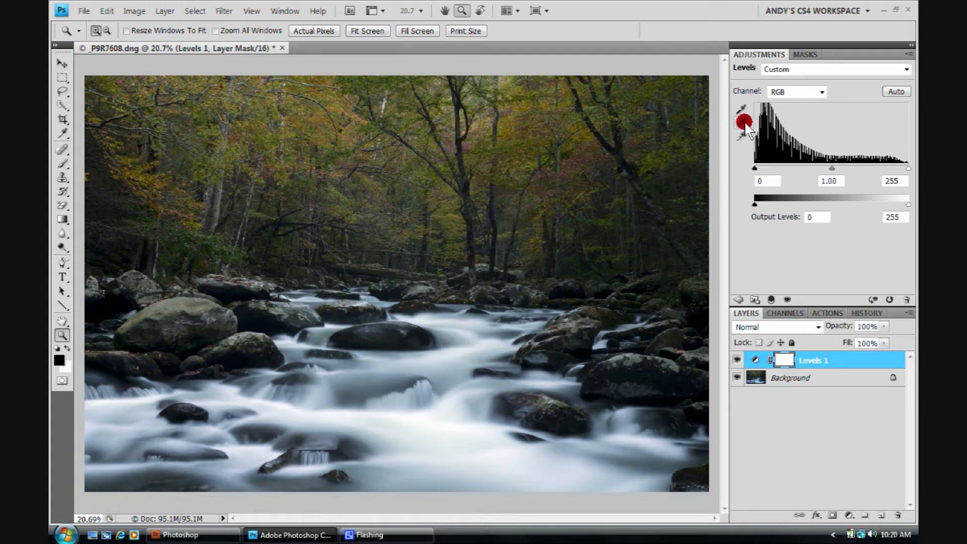
click(736, 359)
click(737, 359)
Activate the gray point eyedropper and sample a neutral gray area on the rocks beside the stream
click(743, 121)
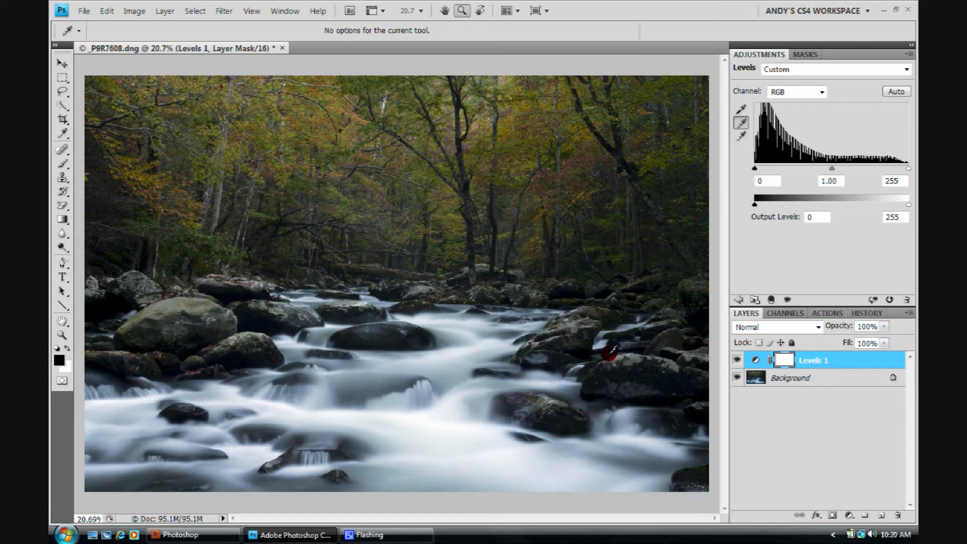
click(737, 136)
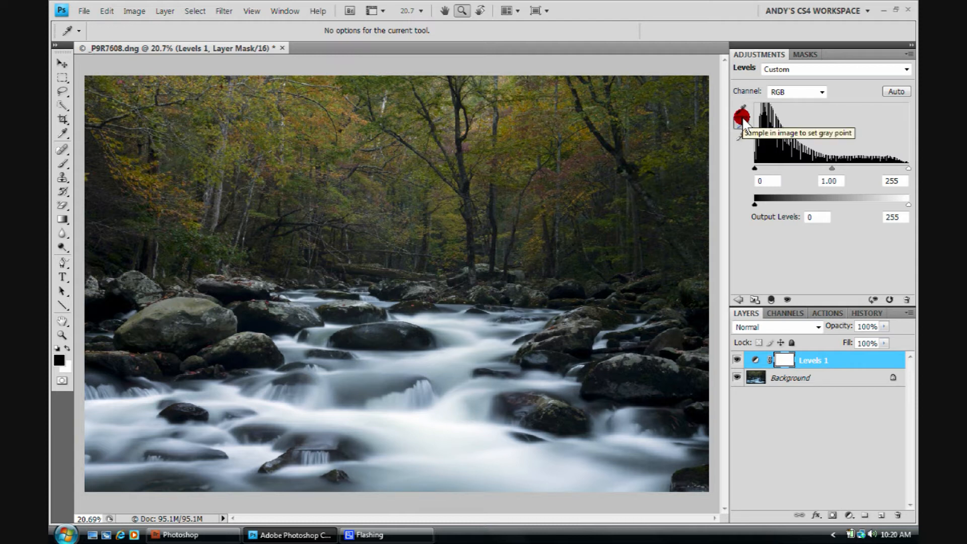
click(742, 121)
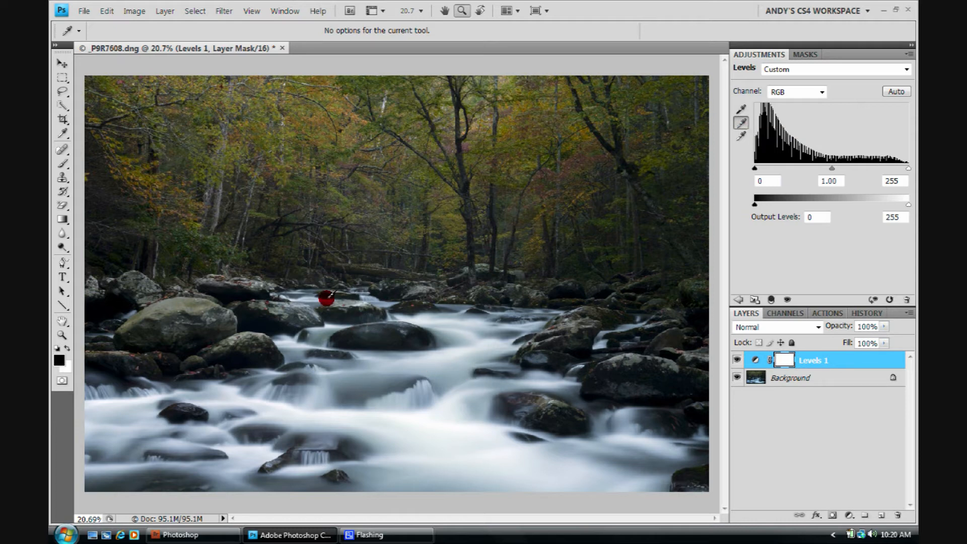
scroll(171, 338, up, 10)
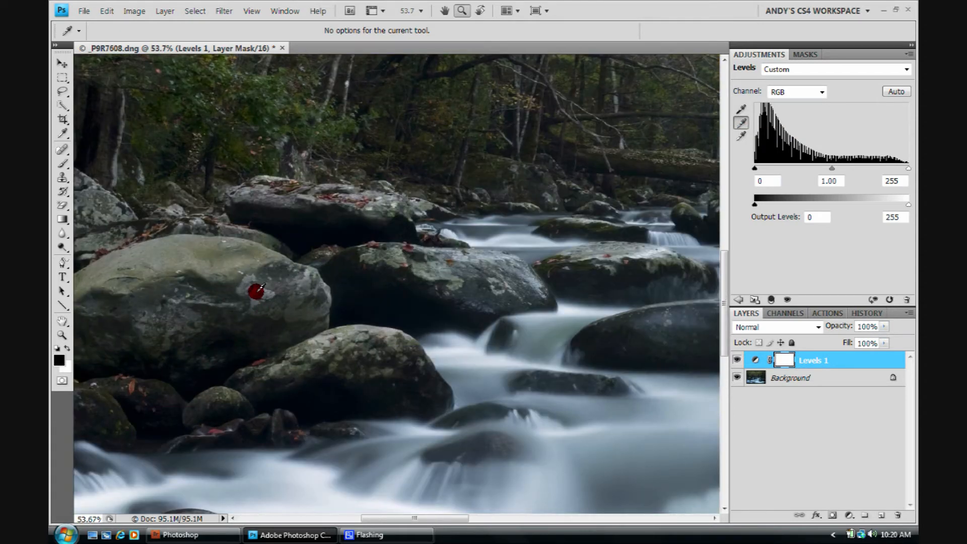
scroll(496, 287, down, 7)
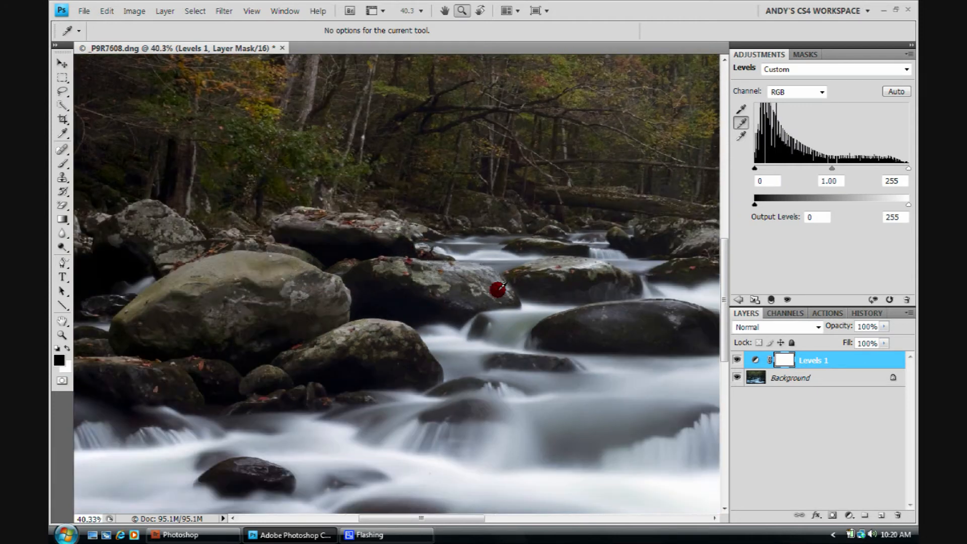
Try different gray points by sampling the flowing water, the autumn foliage and the large boulder
scroll(560, 324, down, 4)
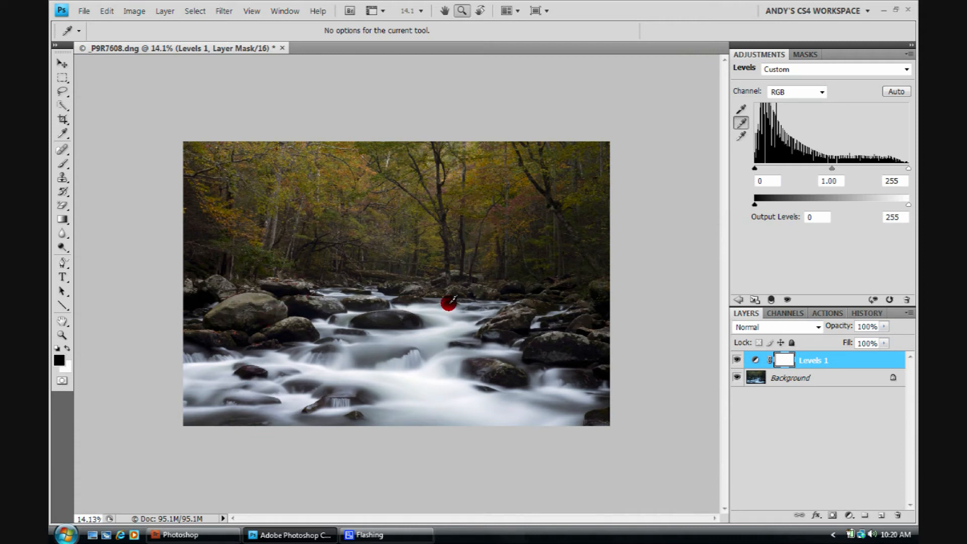
click(434, 331)
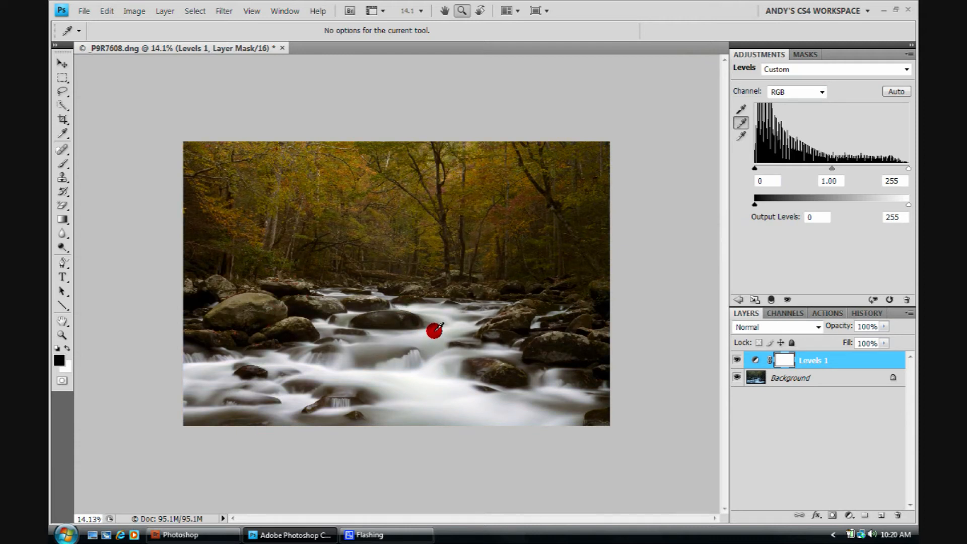
click(509, 206)
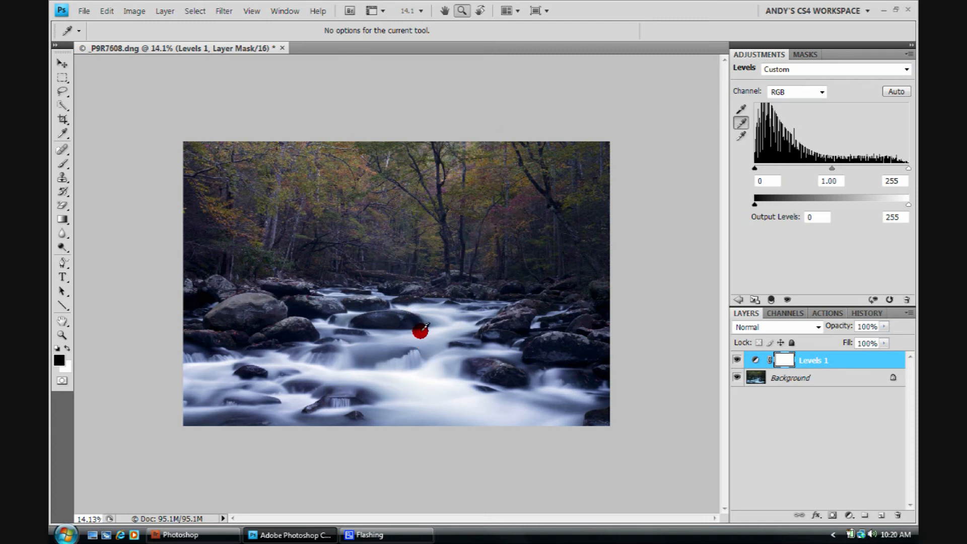
click(421, 330)
click(275, 307)
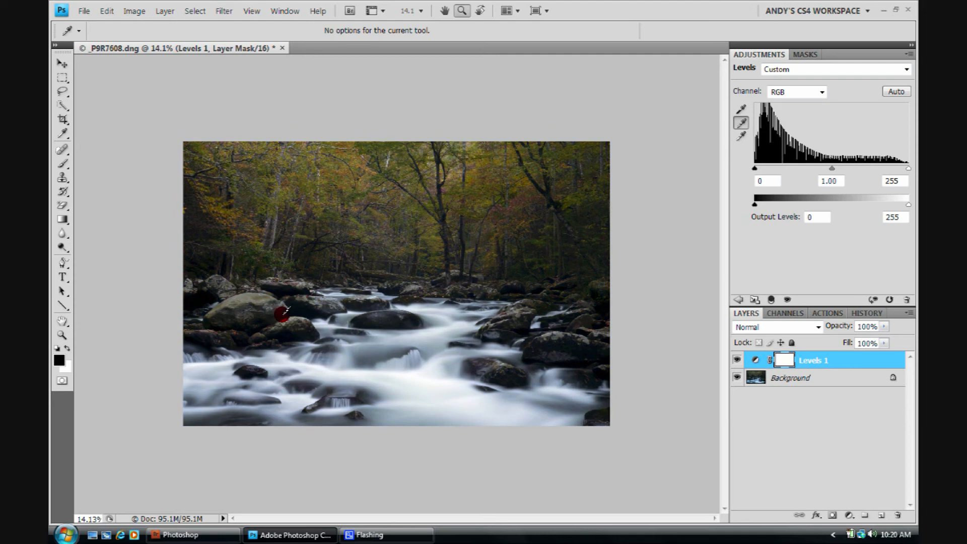
Resample the gray point from the pale gray patch on the magnified large boulder
scroll(247, 347, up, 5)
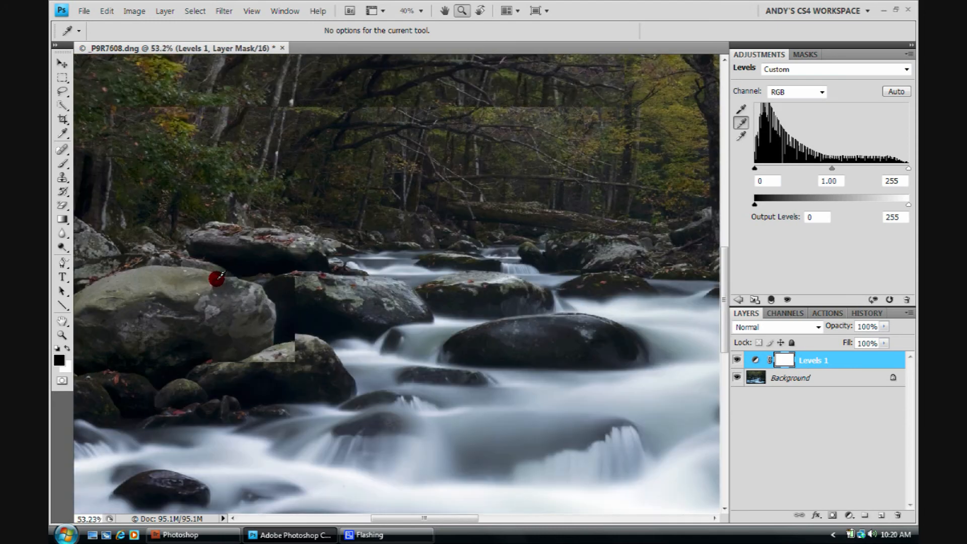
scroll(217, 278, up, 2)
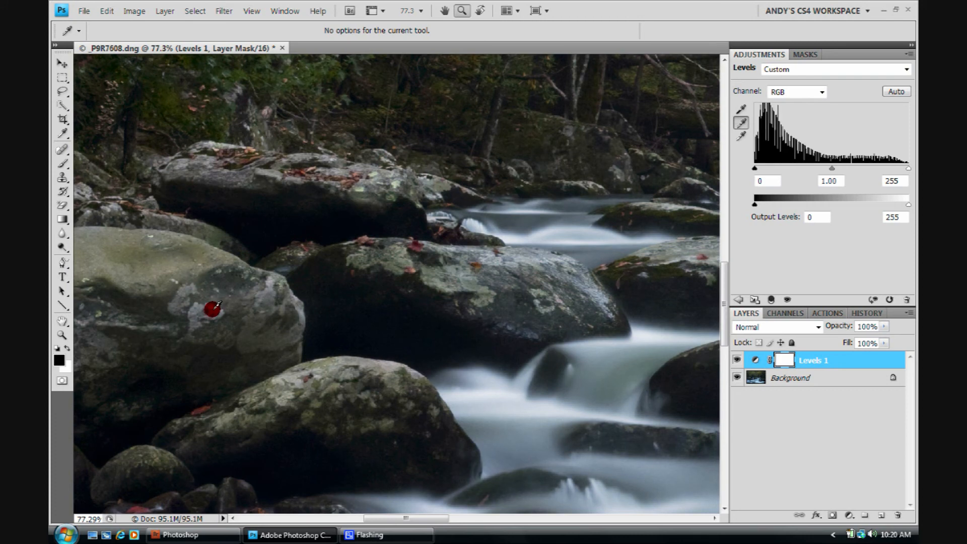
scroll(231, 289, down, 5)
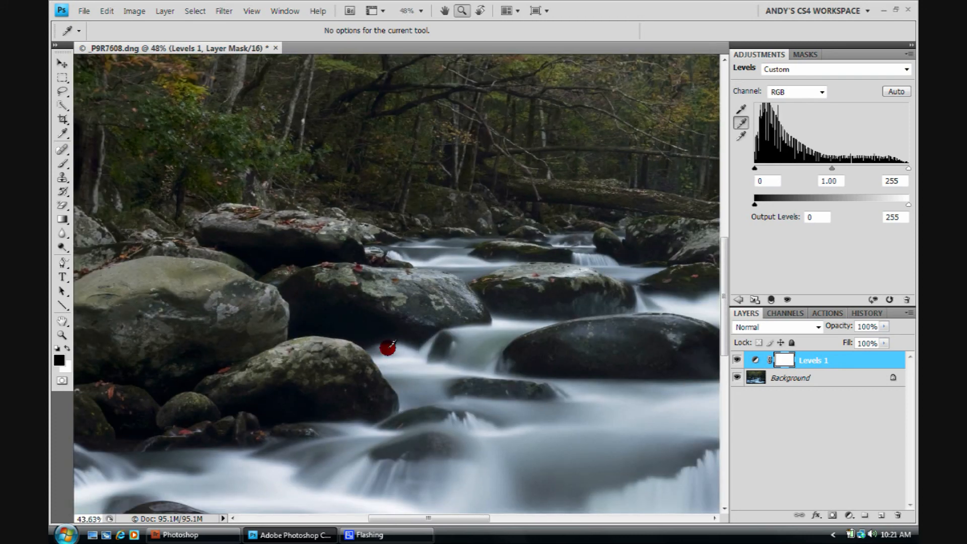
Compare the whole photo with the Levels 1 adjustment hidden and shown to judge the gray point correction
scroll(419, 347, down, 3)
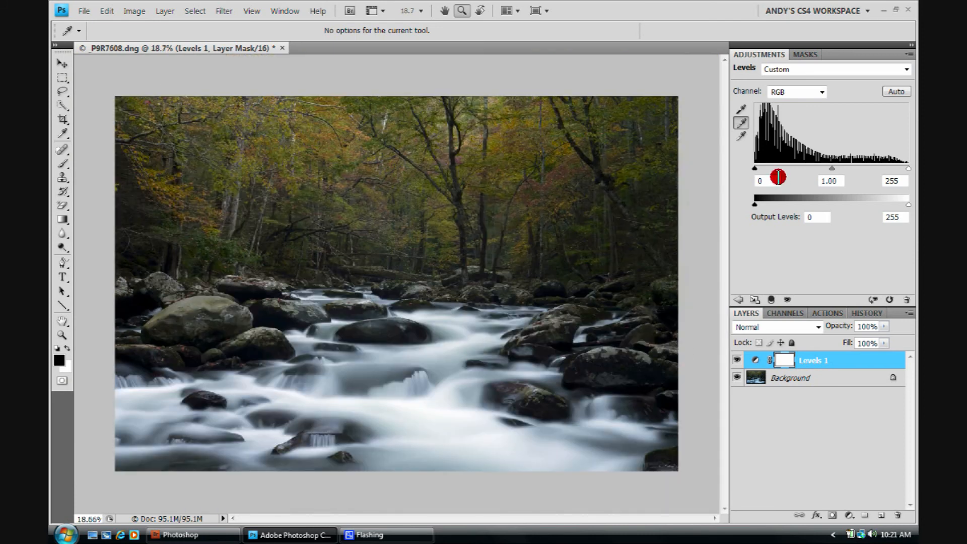
click(736, 359)
click(736, 359)
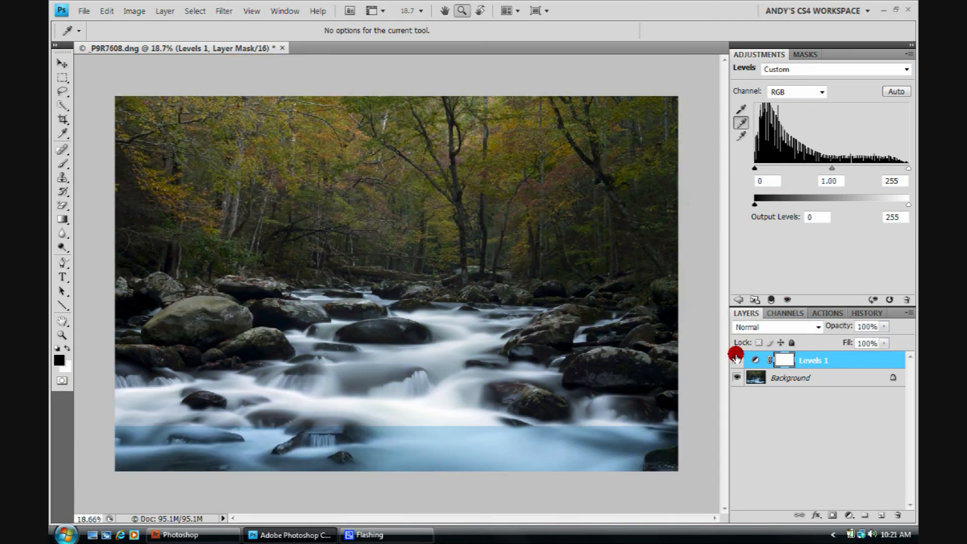